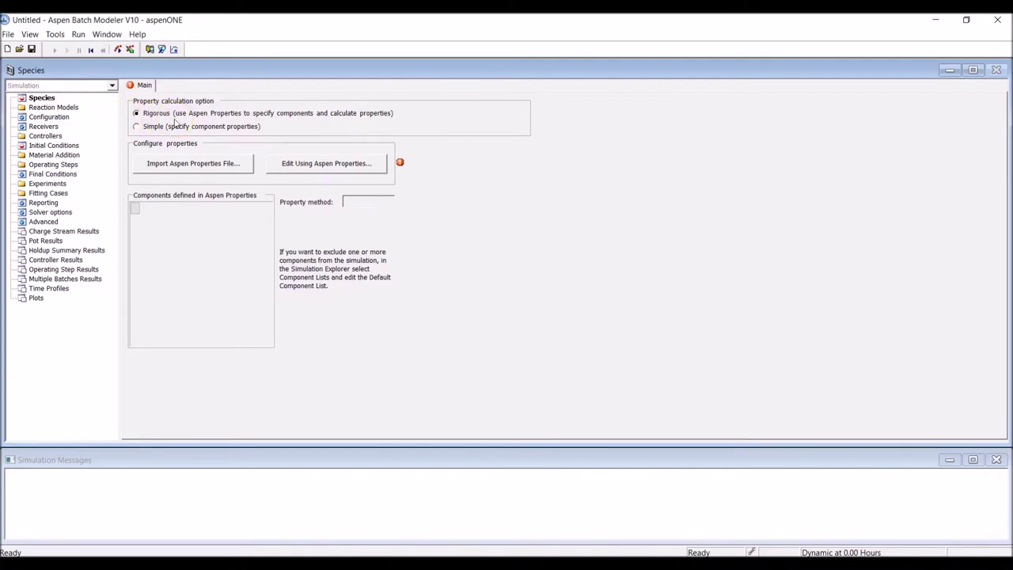
Step: Open Aspen Properties and add ETHANOL and WATER as components
left_click(306, 163)
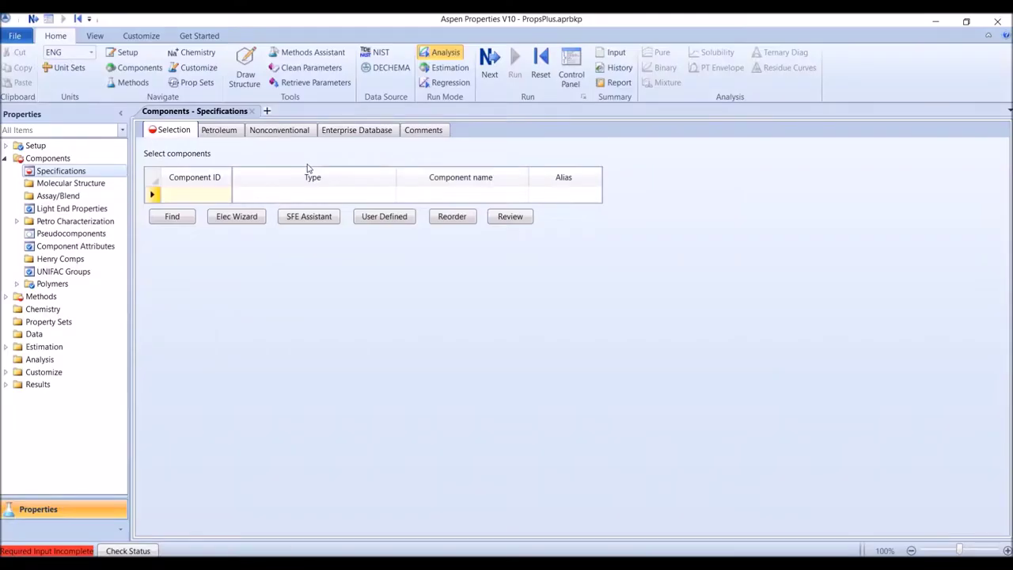
left_click(183, 195)
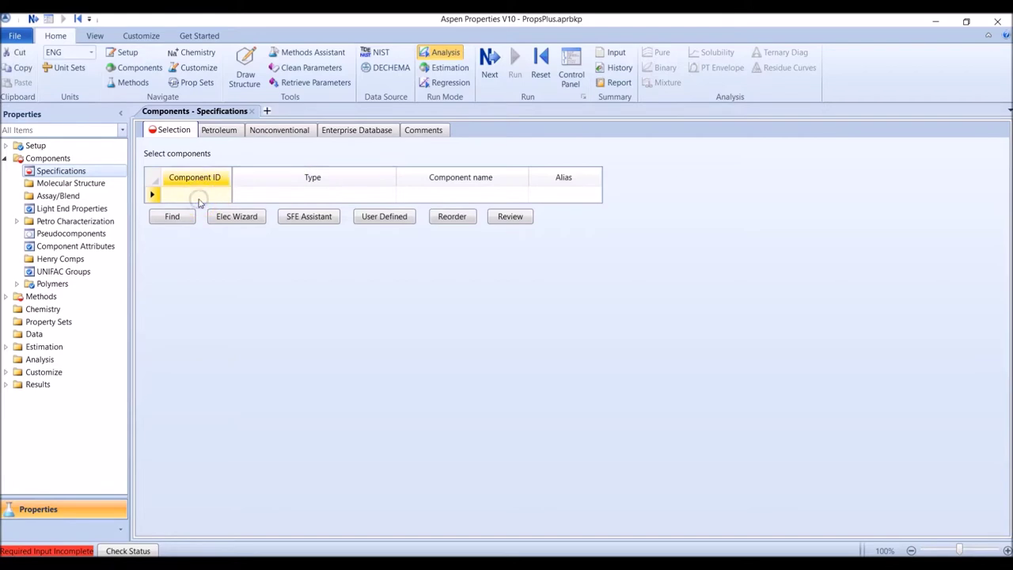
type("ETHANOL")
key("Return")
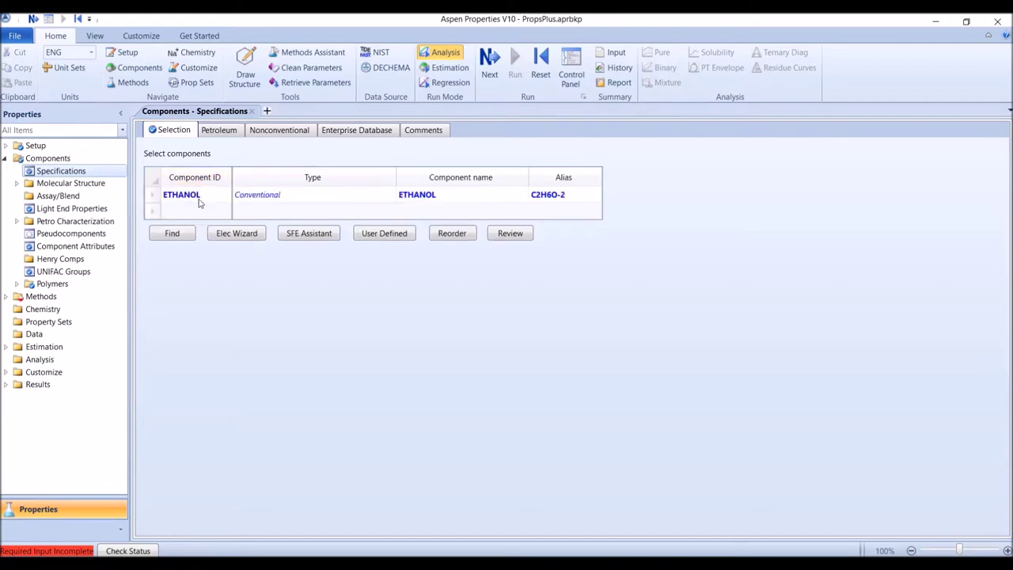
left_click(196, 209)
type("WATER")
key("Return")
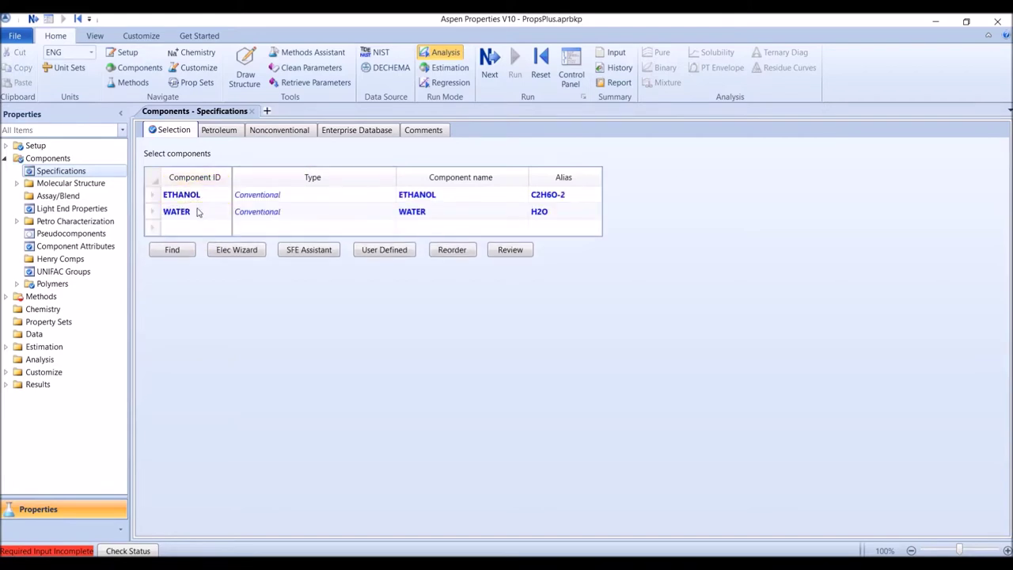
Step: Choose UNIQUAC as the base property method and run the property setup to completion
left_click(486, 72)
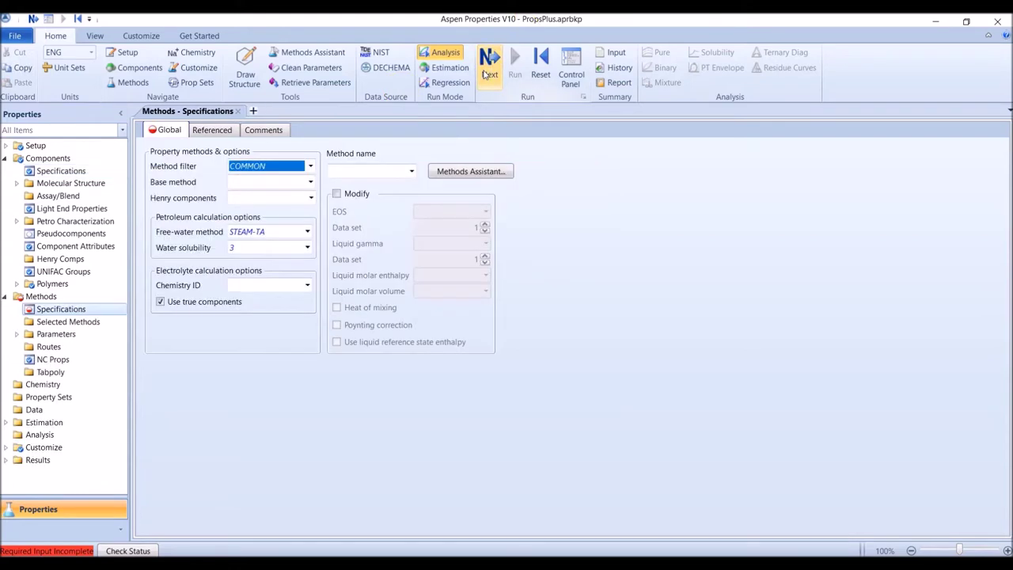
left_click(309, 182)
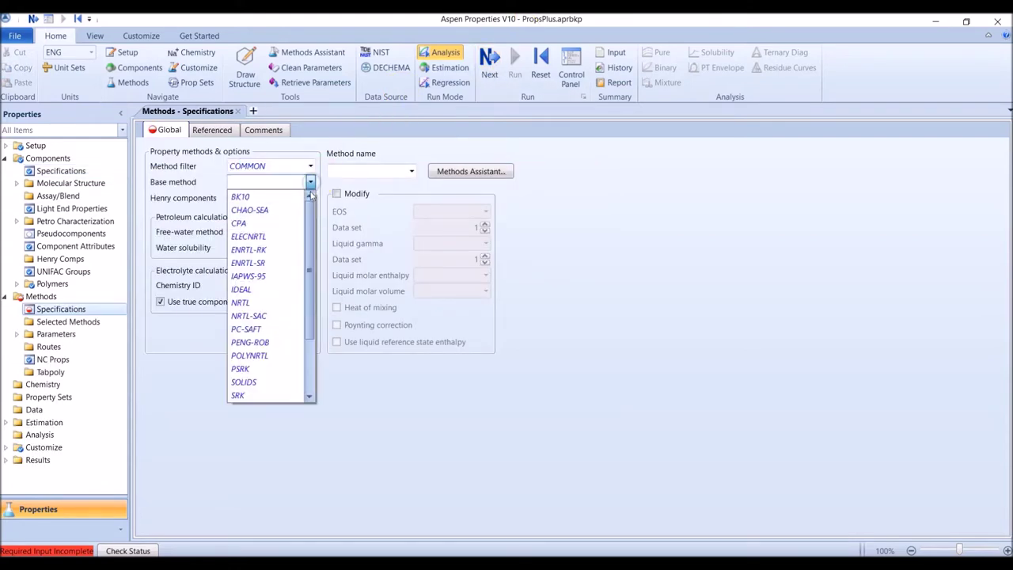
scroll(272, 349, "down", 2)
left_click(271, 348)
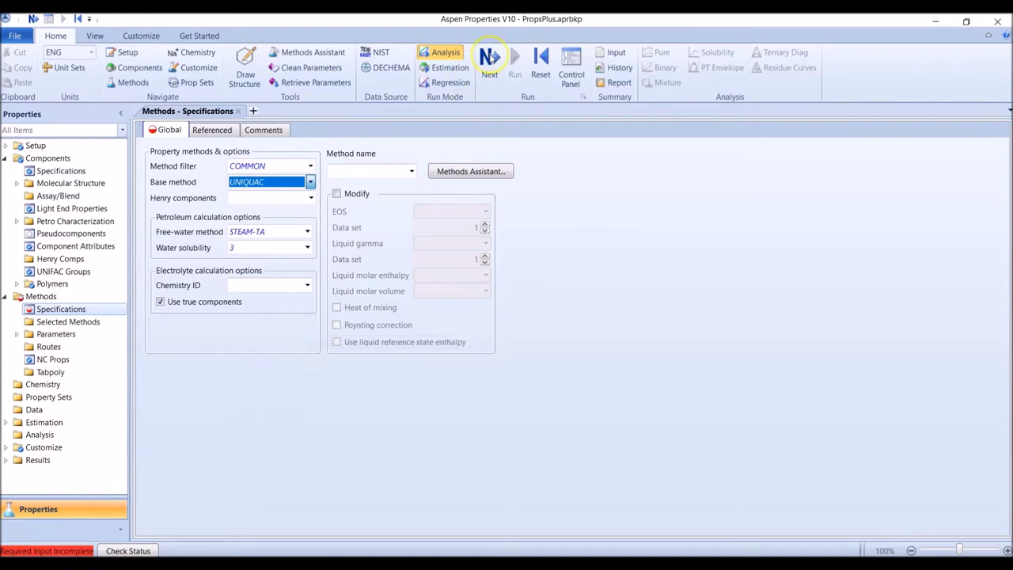
left_click(489, 64)
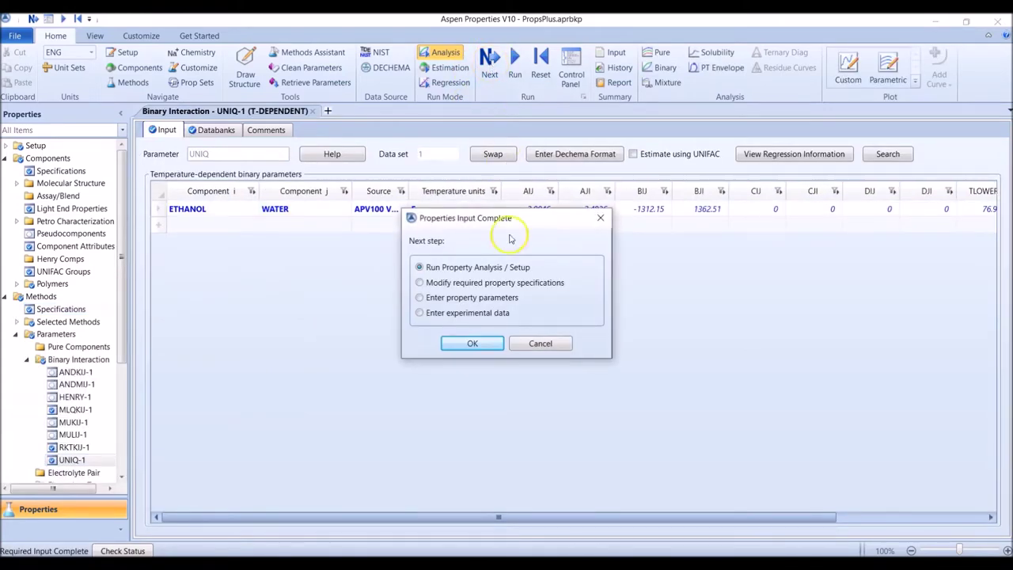
left_click(480, 344)
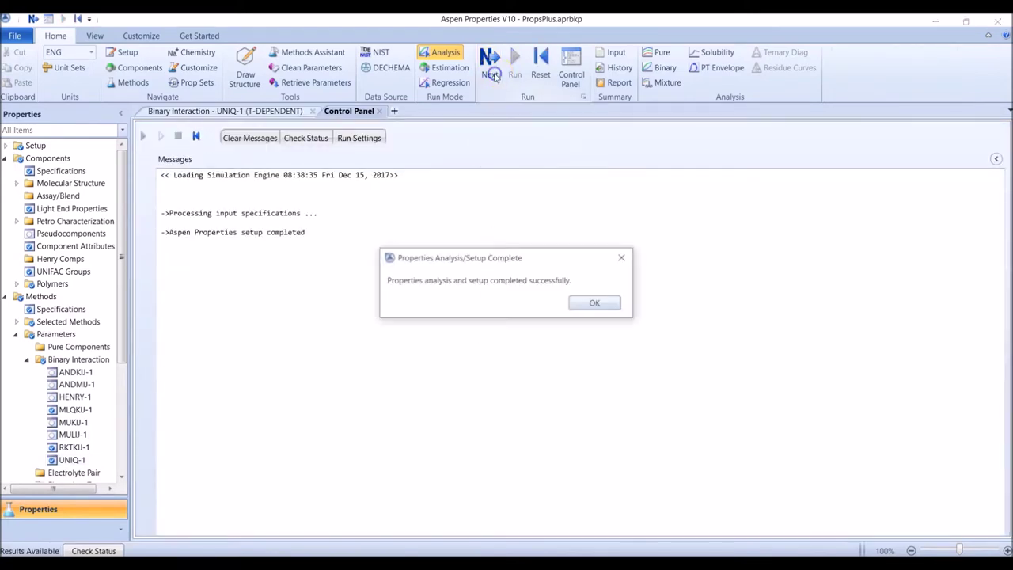
left_click(599, 301)
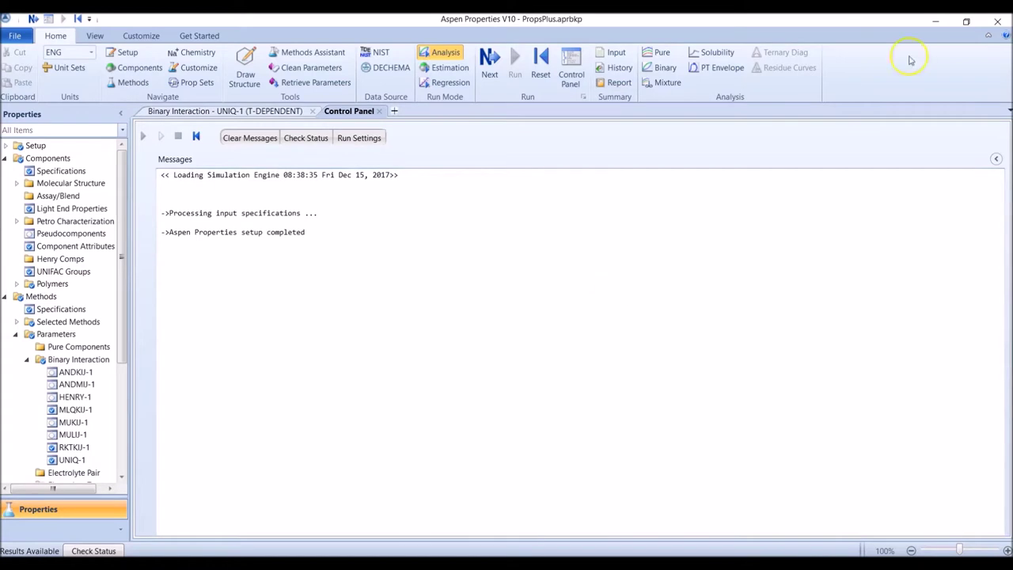
Step: Save the property changes and configure the model as a batch distillation column
left_click(998, 22)
left_click(481, 310)
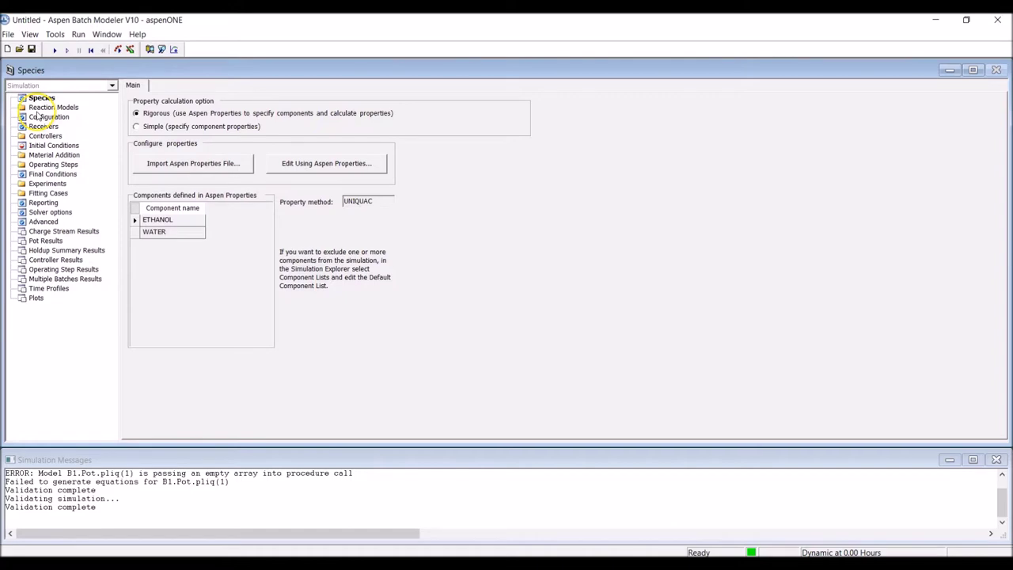
left_click(40, 117)
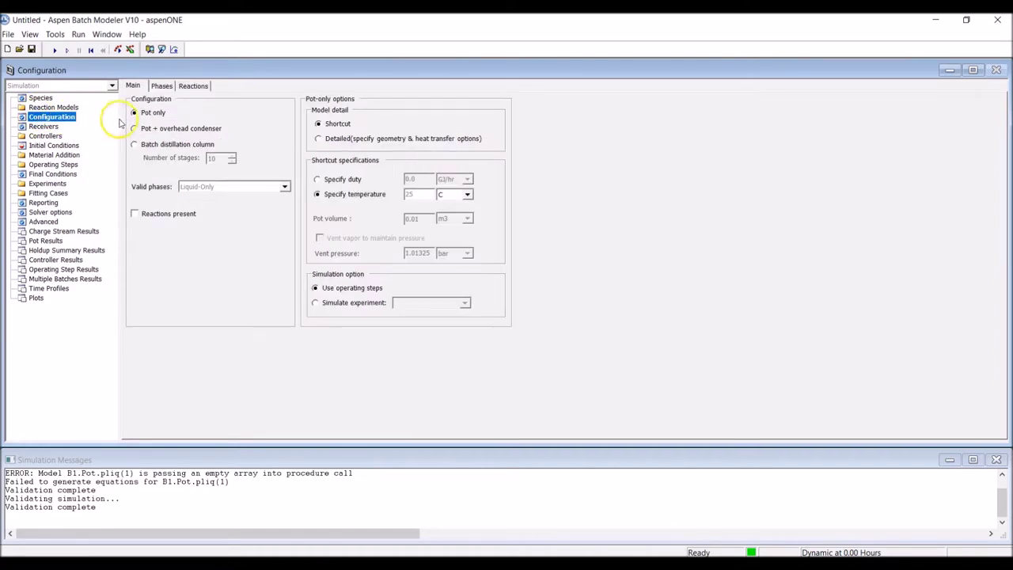
left_click(133, 145)
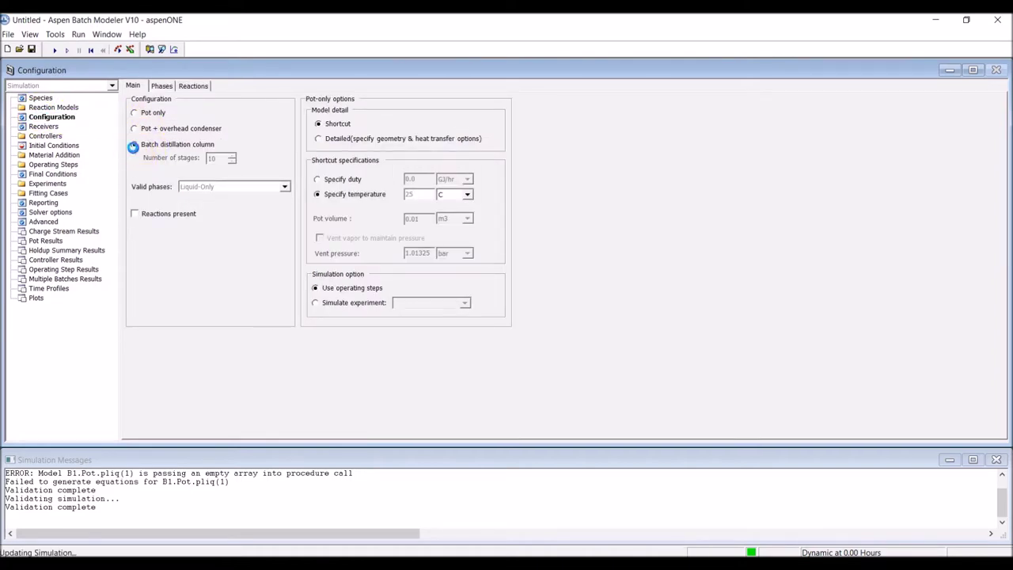
Step: Raise the column's number of stages to 17
left_click(233, 156)
left_click(232, 156)
left_click(233, 155)
left_click(232, 155)
left_click(232, 157)
left_click(232, 157)
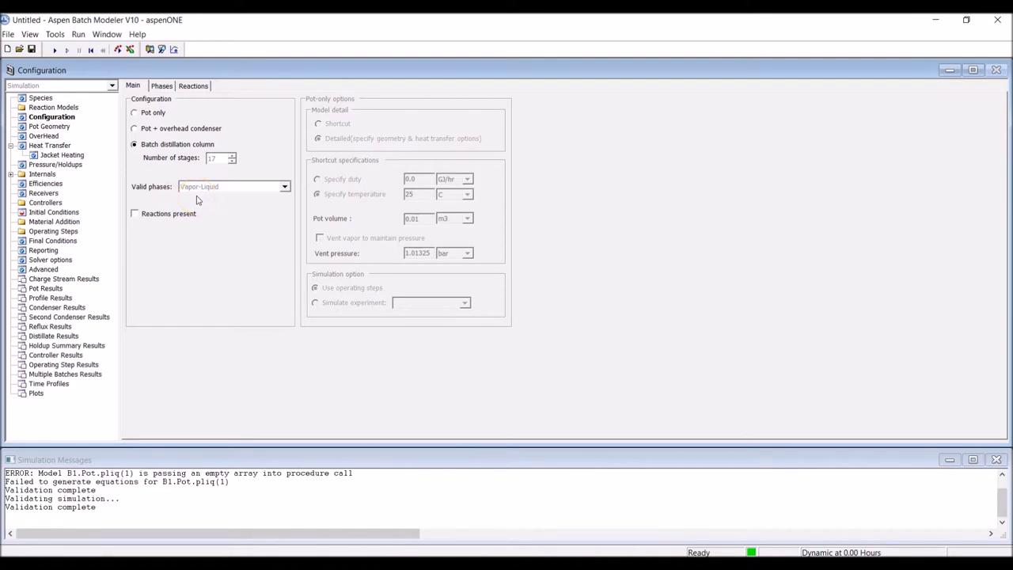
Step: Give the pot Hemispherical top and bottom heads
left_click(52, 126)
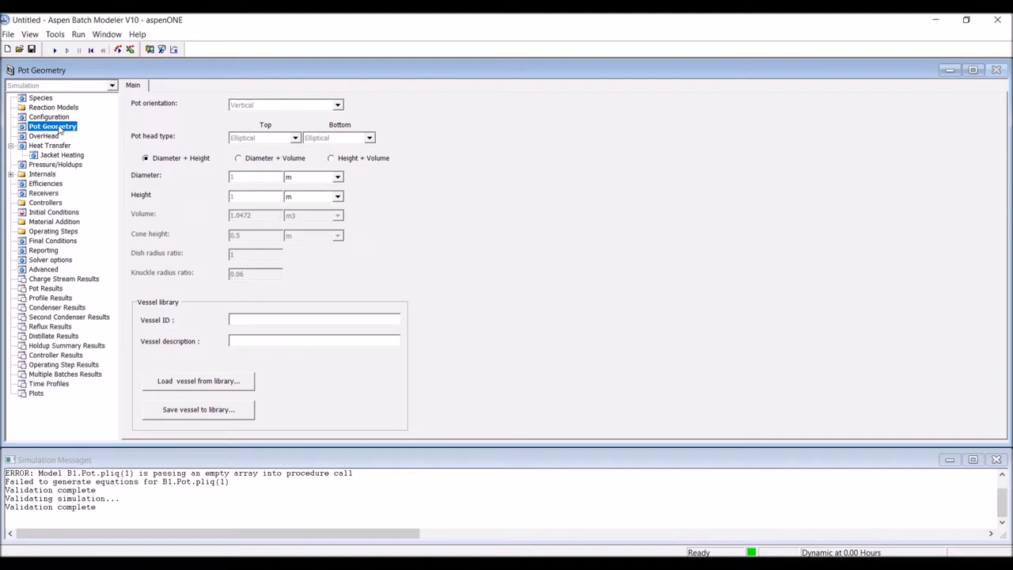
left_click(295, 138)
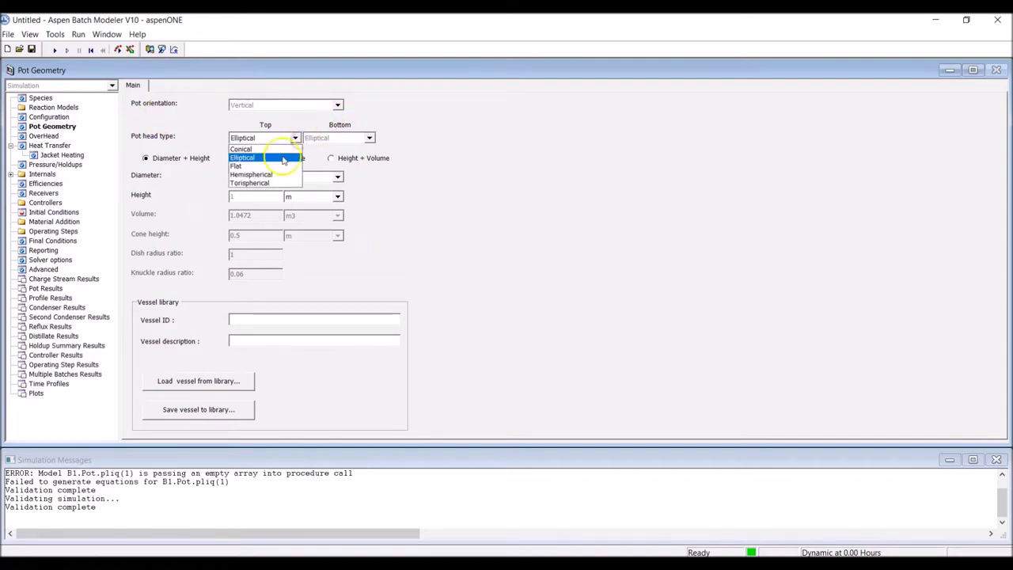
left_click(265, 175)
left_click(369, 138)
left_click(339, 174)
Step: Set the pot diameter to 25 cm and height to 58.5 cm
left_click(252, 182)
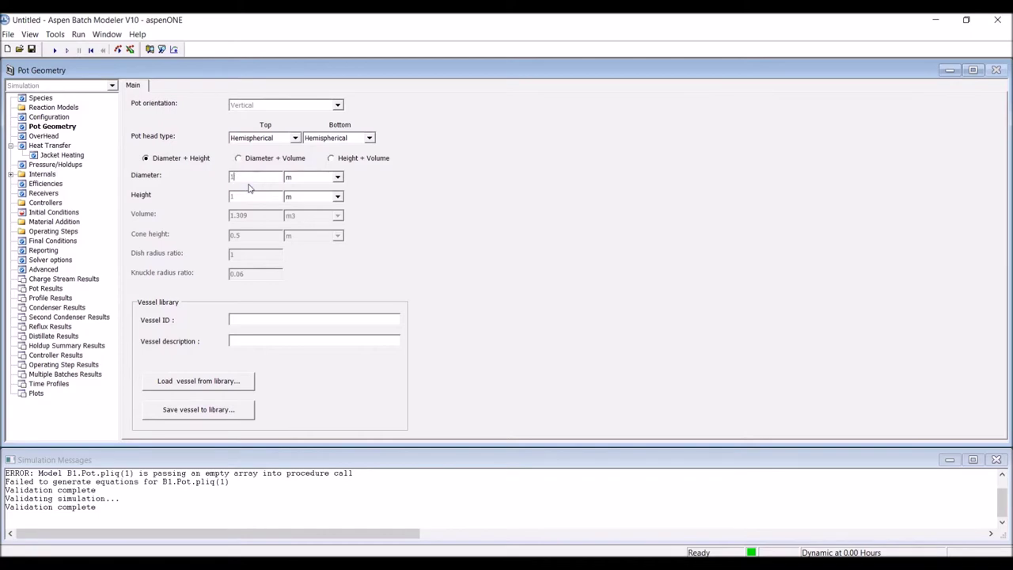
key("BackSpace")
type("25")
left_click(339, 177)
left_click(316, 195)
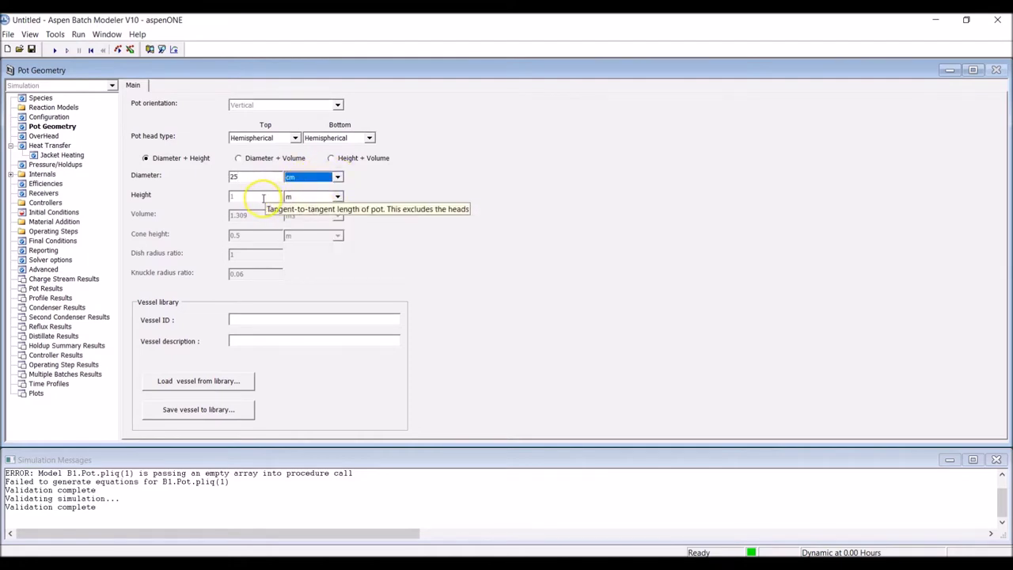
left_click(262, 198)
key("BackSpace")
type("58.5")
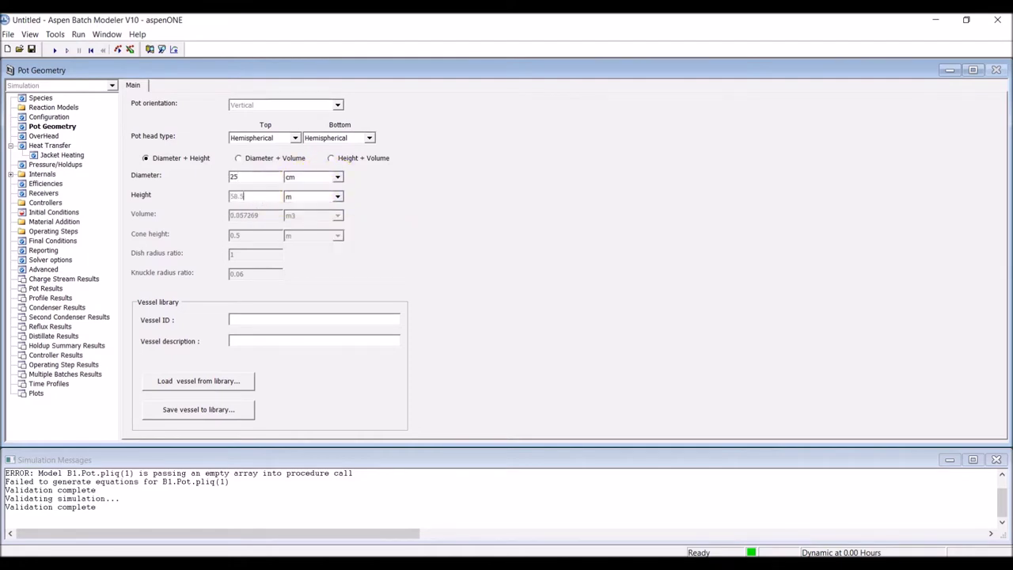
left_click(338, 197)
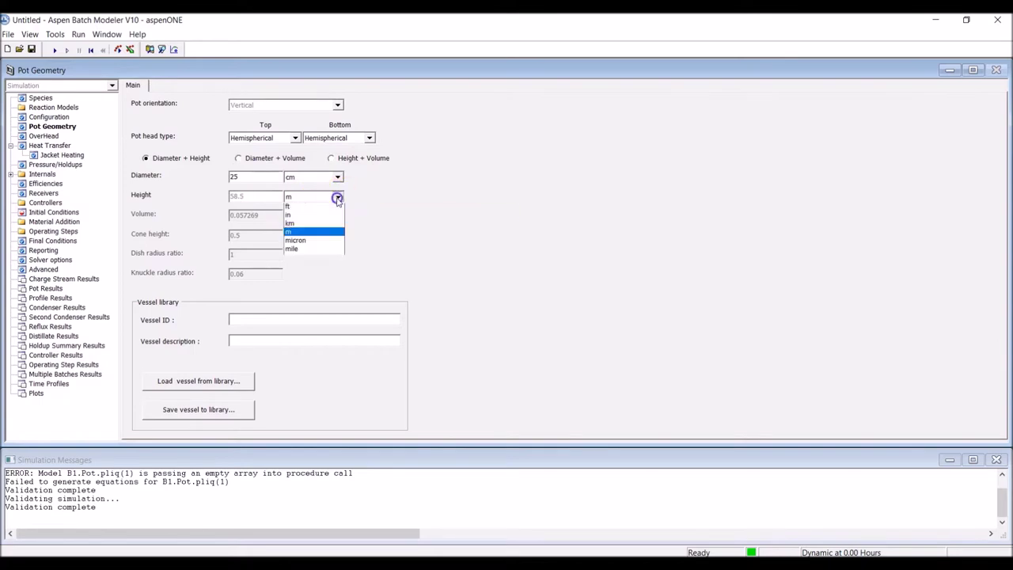
left_click(319, 209)
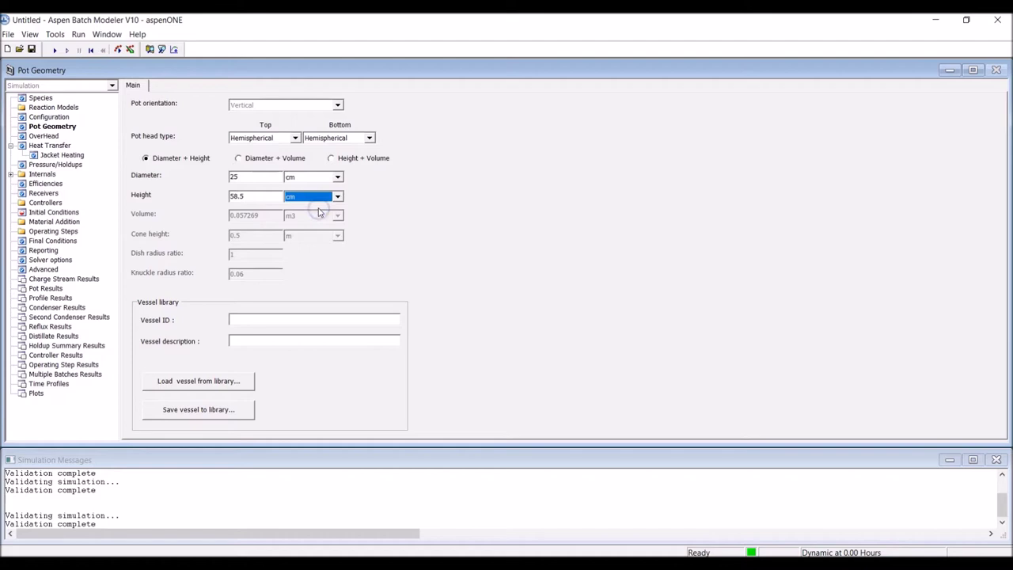
Step: On the OverHead Reflux page, enter 1e6 as the Liquid 1 reflux ratio
left_click(46, 136)
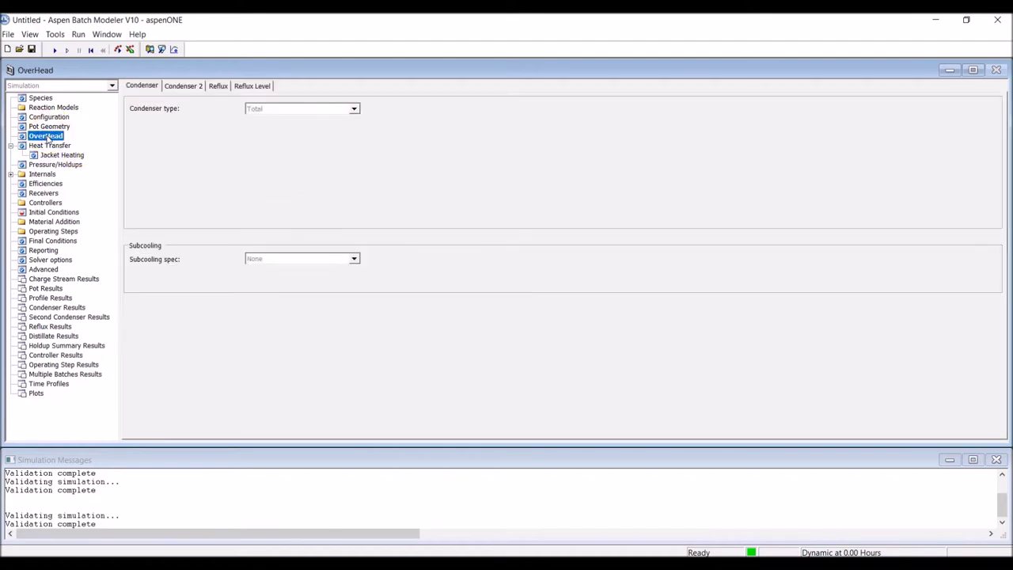
left_click(218, 85)
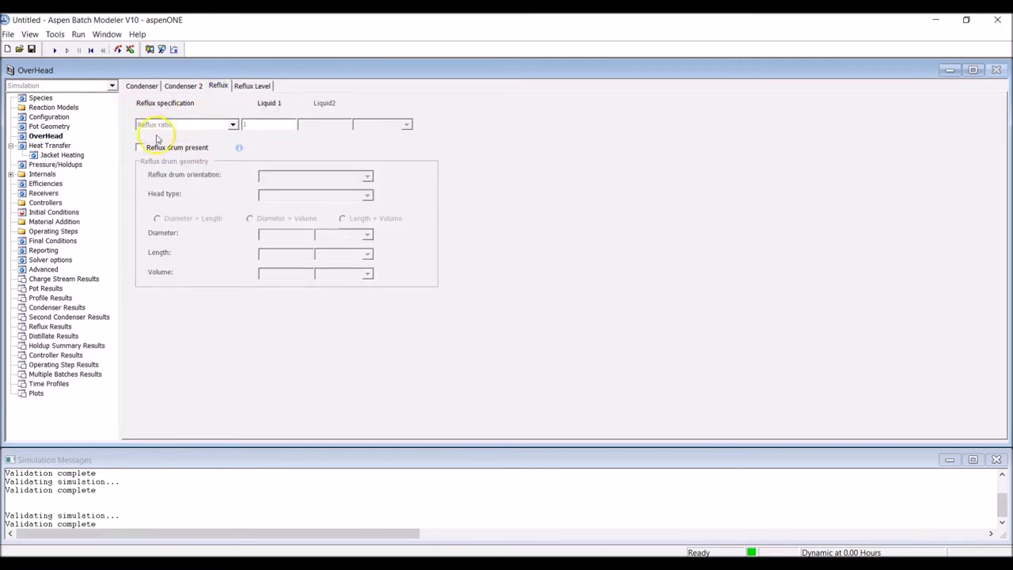
left_click(265, 124)
type("1e6")
Step: Turn on coil heating and turn off jacket heating
left_click(61, 146)
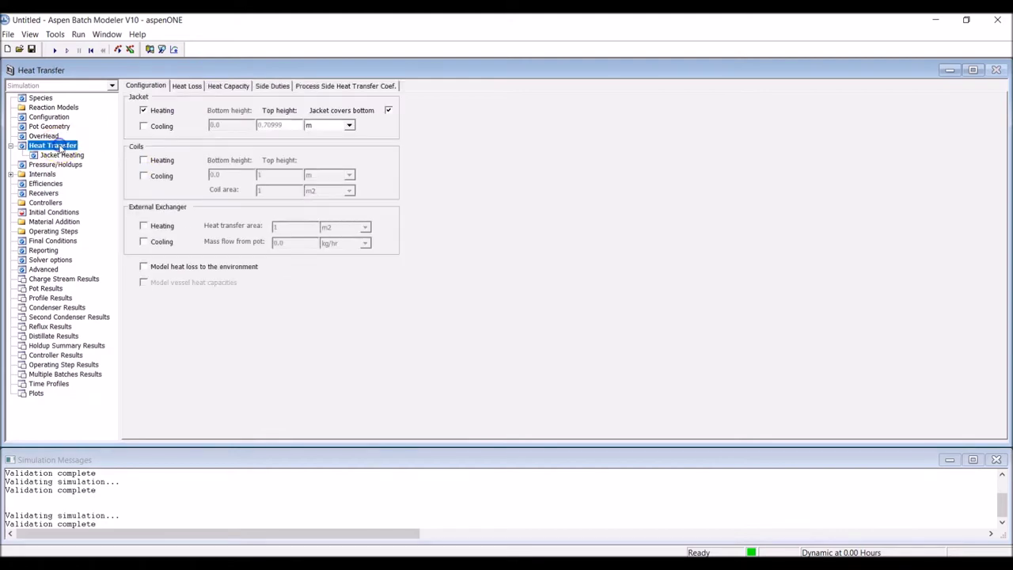
left_click(144, 161)
left_click(144, 110)
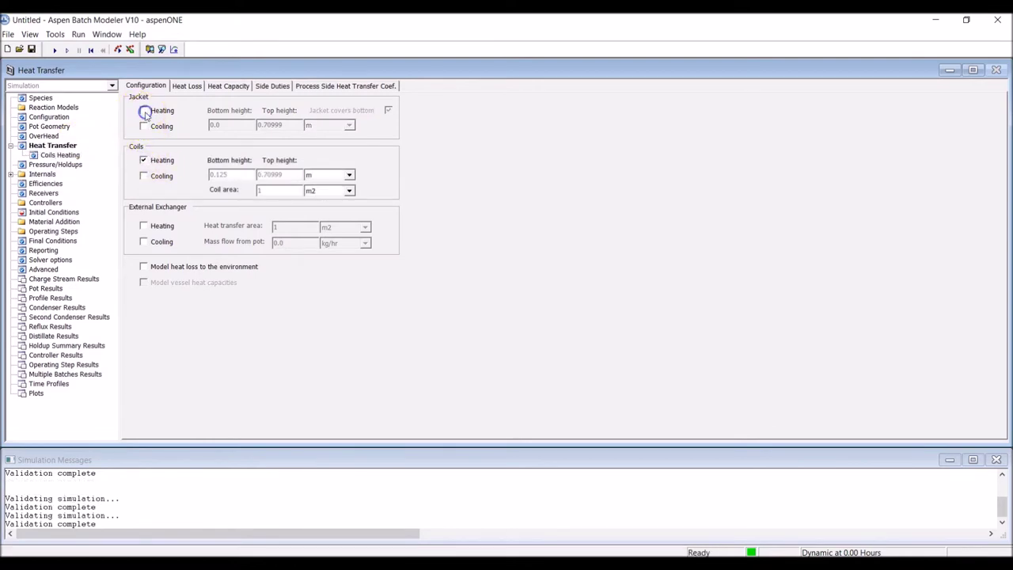
Step: Set the coils to span from 21.5 cm to 34.5 cm
left_click_drag(242, 174, 204, 176)
type("21.5")
key("Tab")
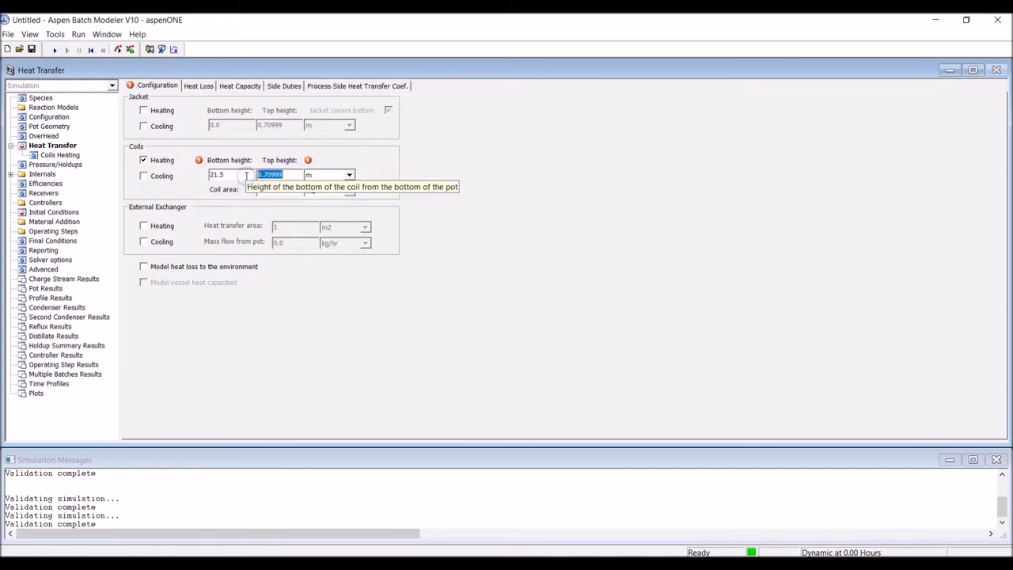
type("34.5")
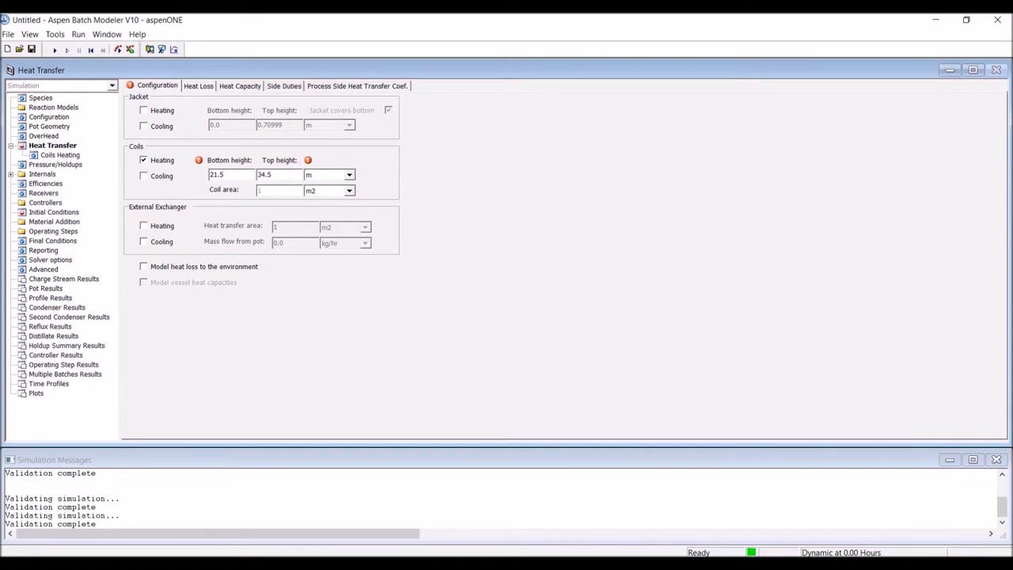
left_click(349, 174)
left_click(321, 194)
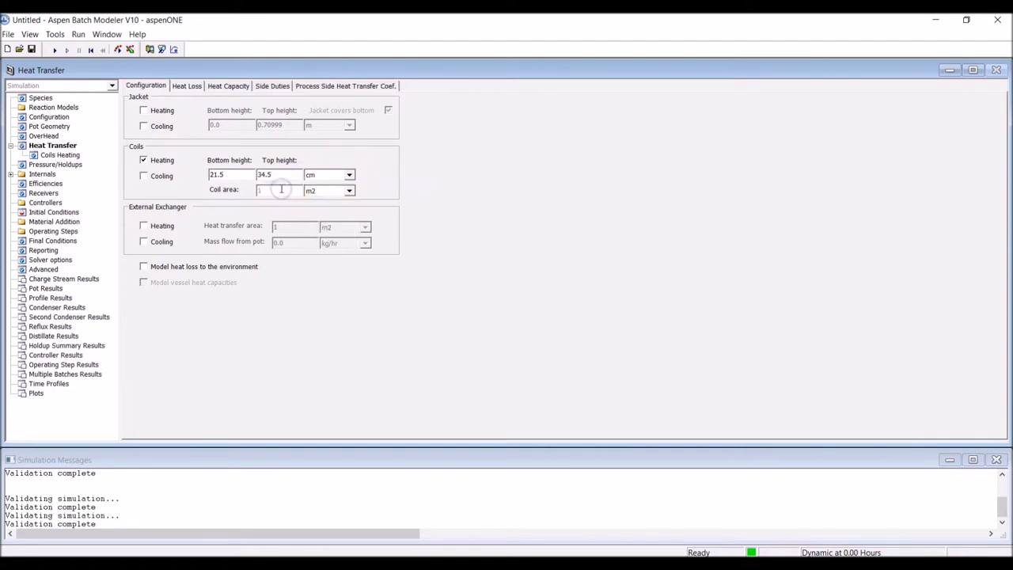
left_click(281, 190)
Step: Set the coil area to 0.15 m2
type("0.15")
left_click(349, 191)
left_click(322, 204)
Step: Switch the coils to steam heating at 20 psi steam pressure
left_click(64, 155)
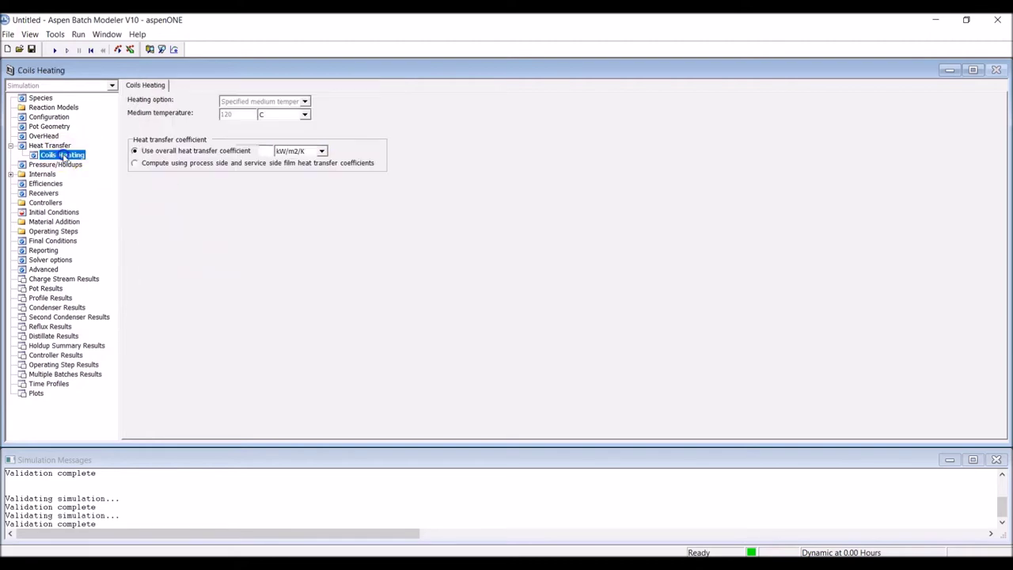
left_click(304, 101)
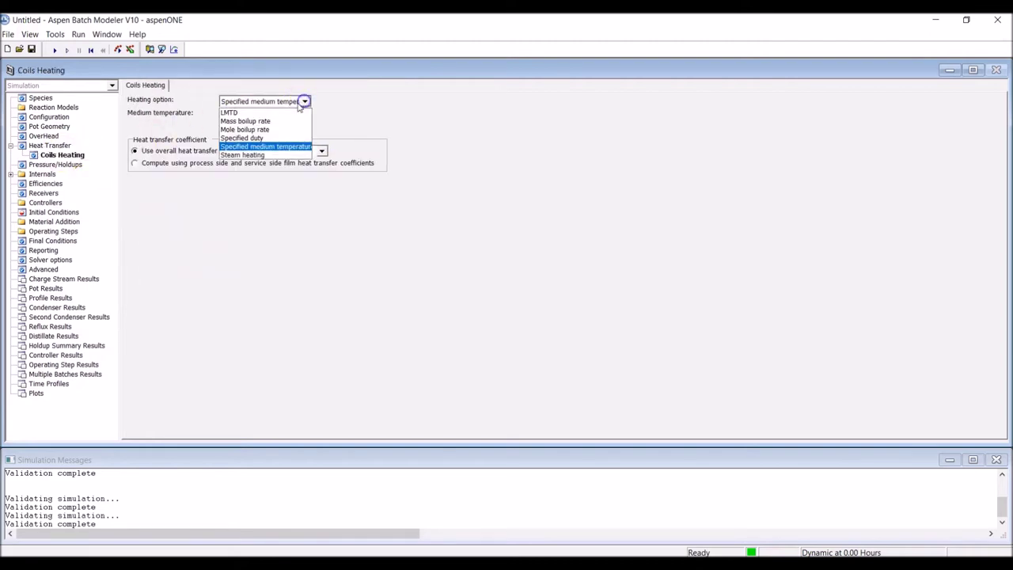
left_click(277, 138)
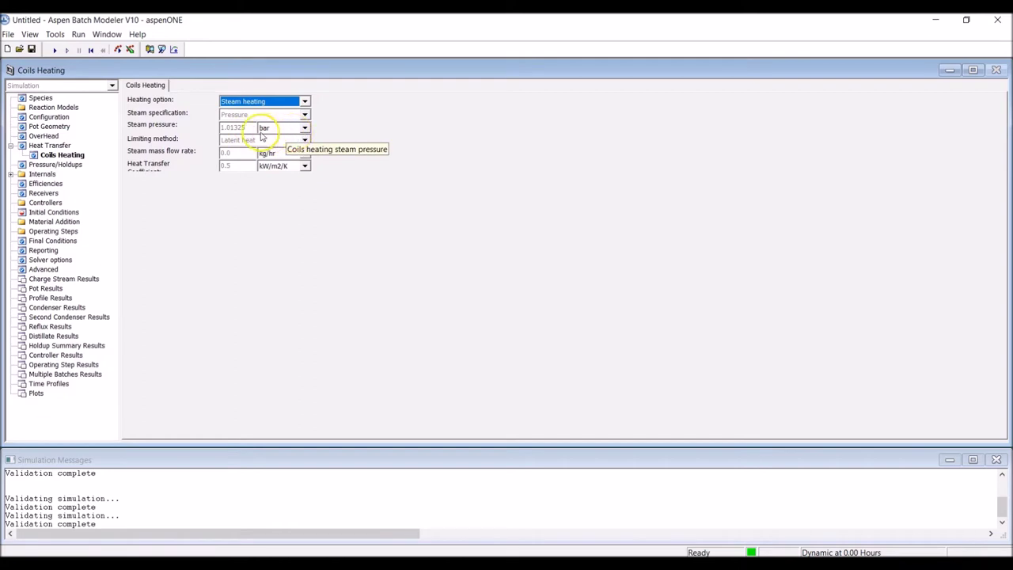
double_click(240, 128)
type("20")
left_click(305, 128)
scroll(312, 163, "down", 3)
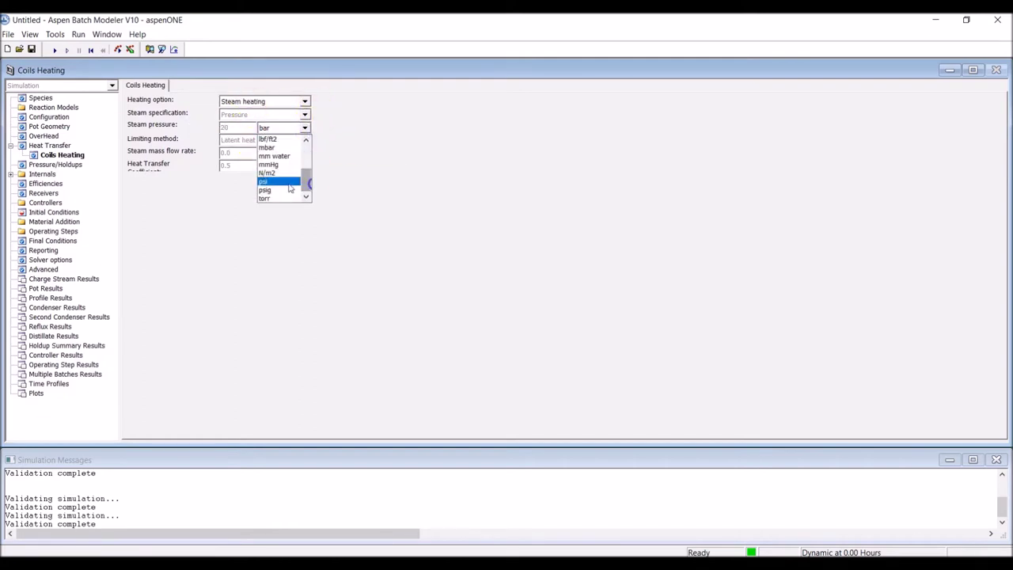
left_click(289, 188)
Step: Set steam flow to 11.5 kg/hr and heat transfer coefficient to 250 kcal/hr/m2/K
double_click(205, 152)
type("11.5")
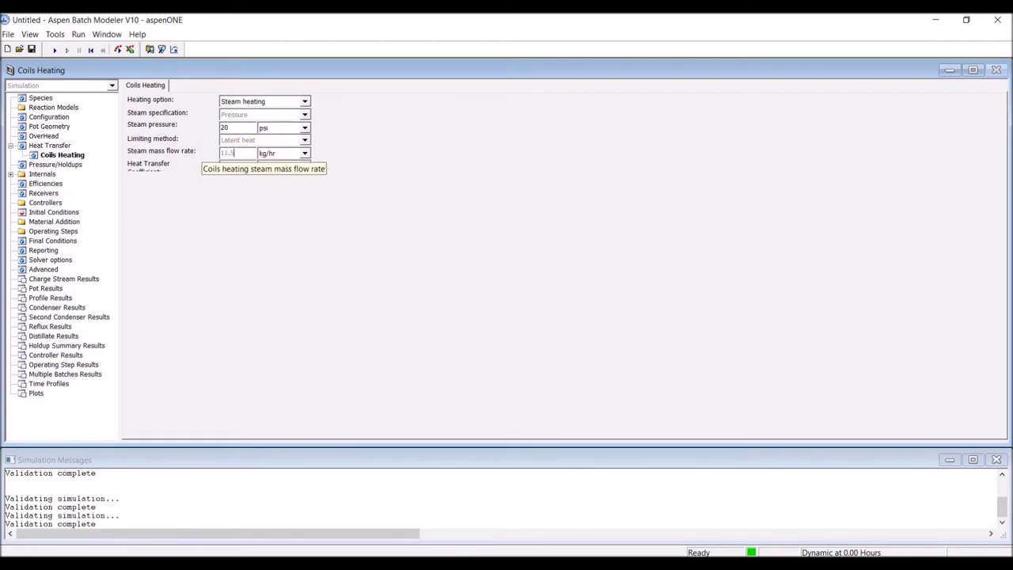
key("Tab")
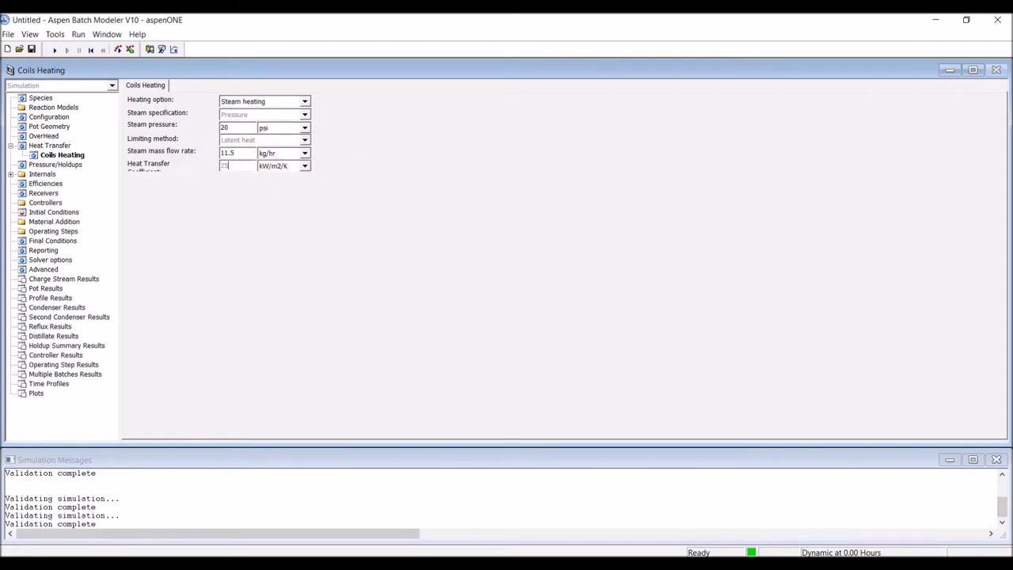
type("0")
left_click(305, 165)
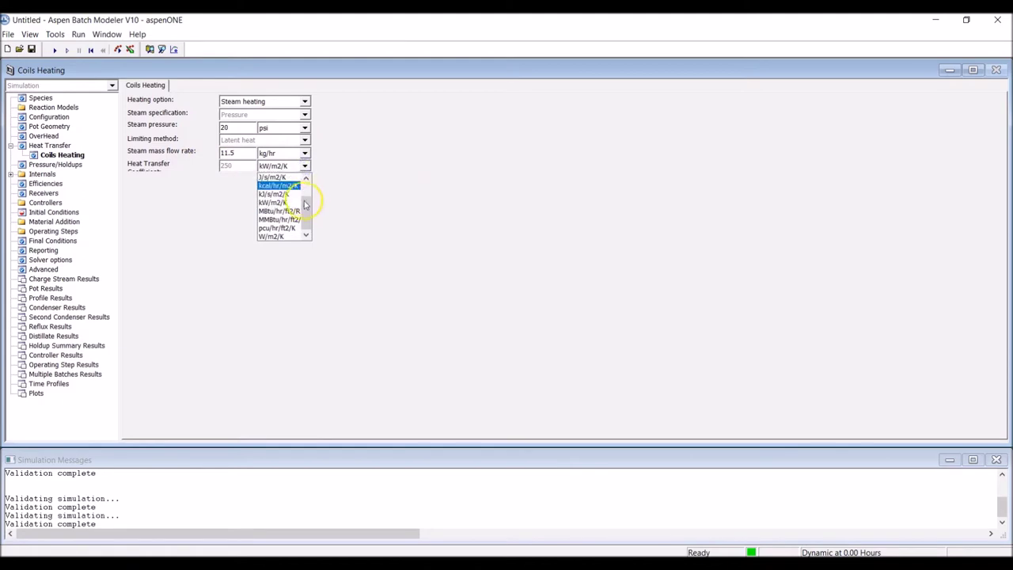
left_click(281, 186)
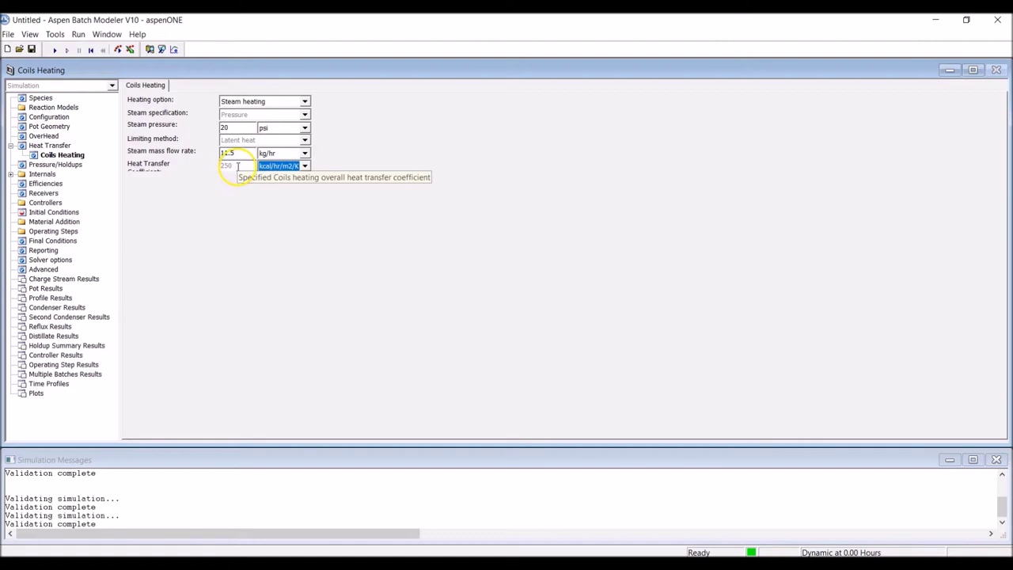
Step: Set the pressure profile to Calculated and the condenser inlet diameter to 7.5 cm
left_click(62, 165)
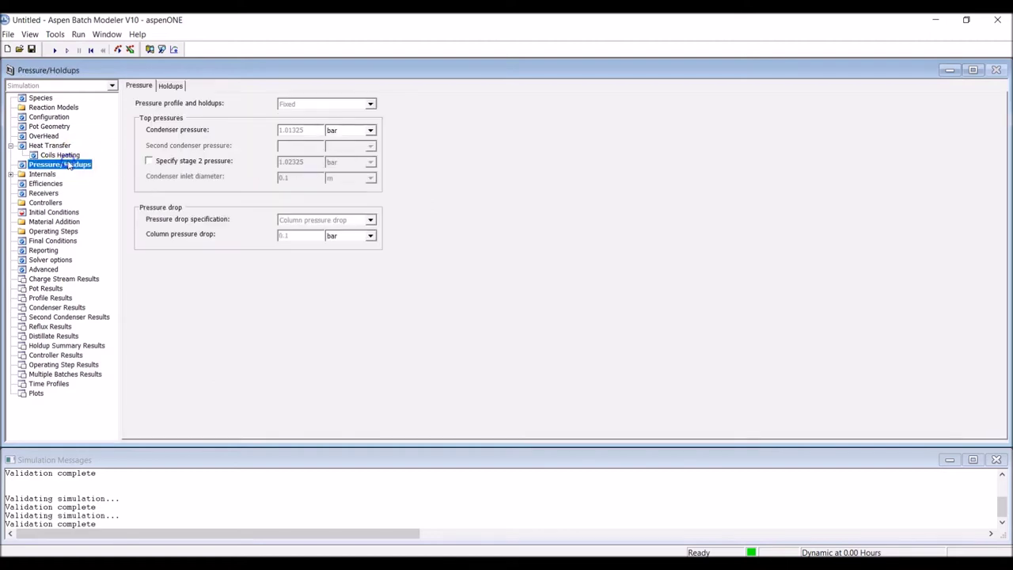
left_click(370, 103)
left_click(319, 115)
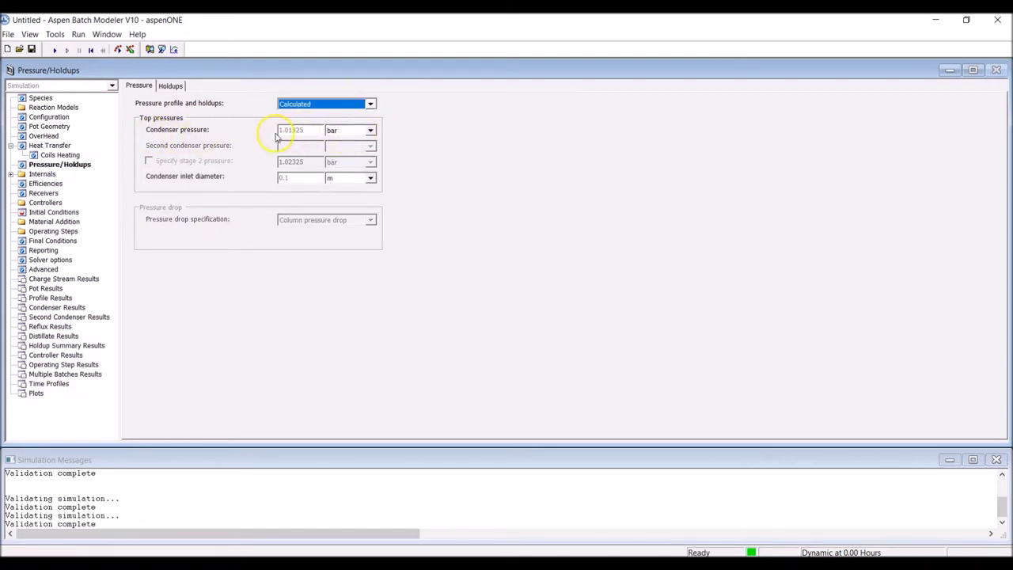
left_click(293, 177)
type("7")
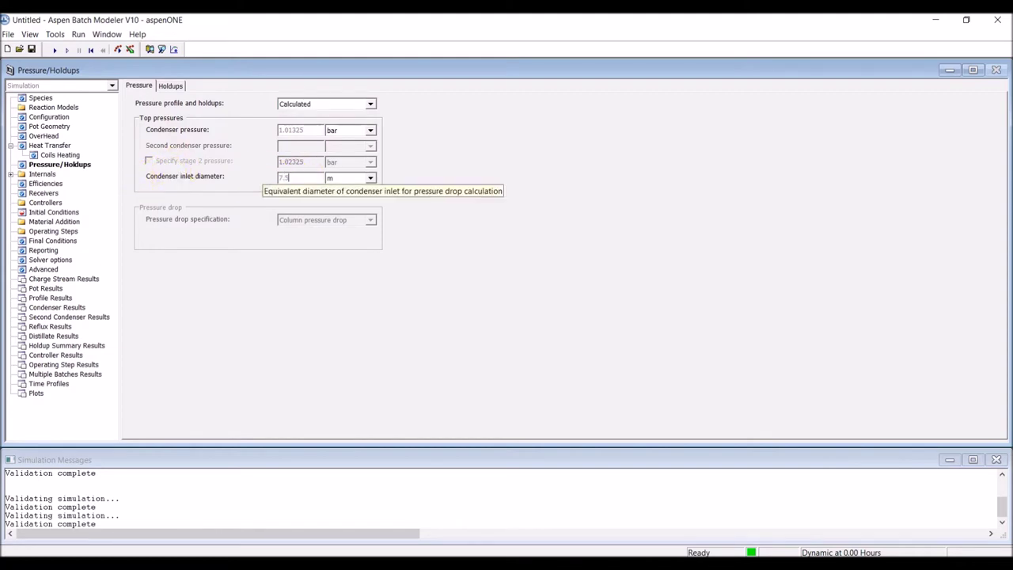
type(".5")
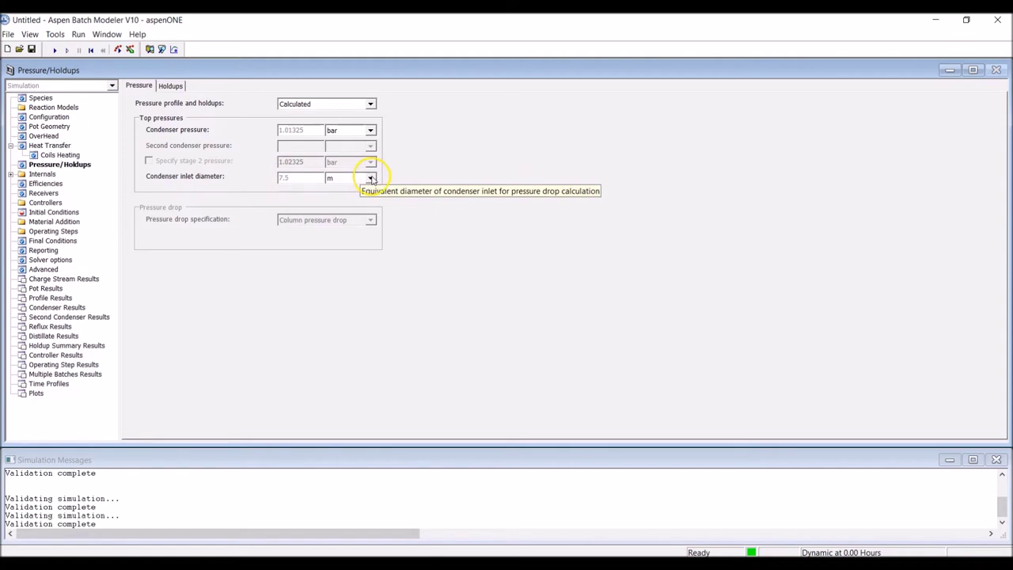
left_click(370, 179)
left_click(366, 191)
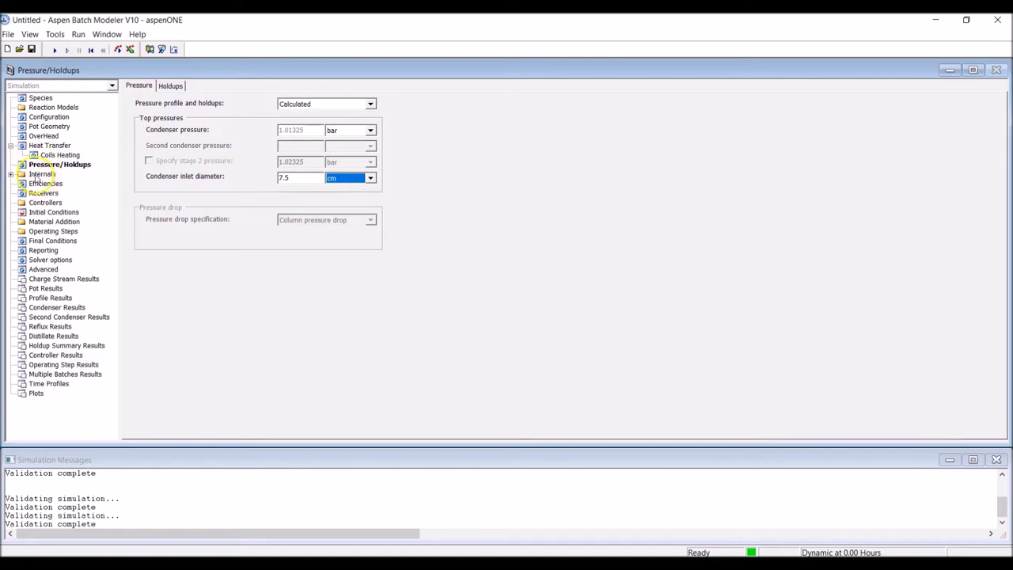
Step: For internal section 1, set 7.5 cm diameter, 7.5 cm tray spacing and 1.6 cm weir height
left_click(39, 174)
left_click(10, 175)
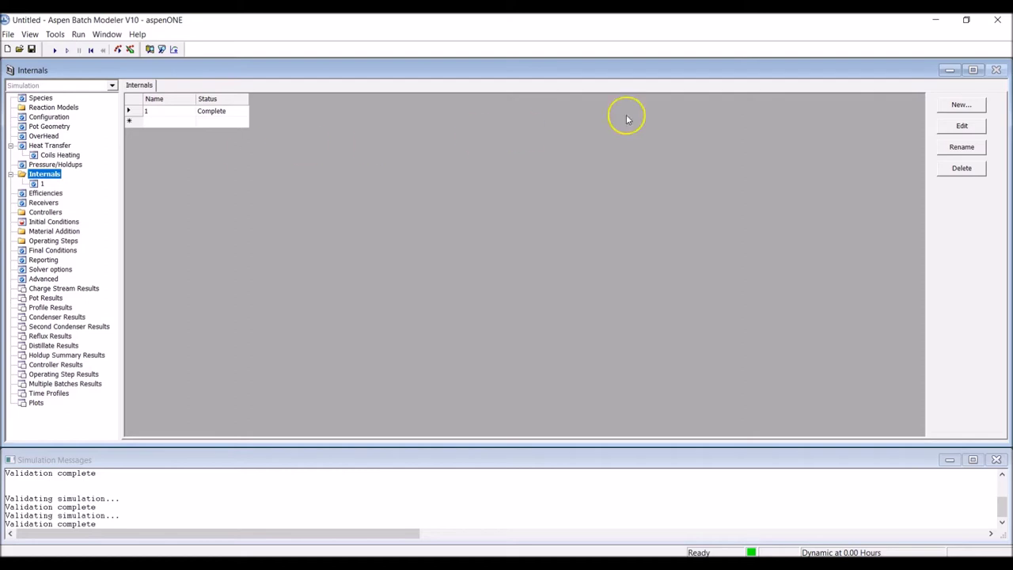
left_click(962, 126)
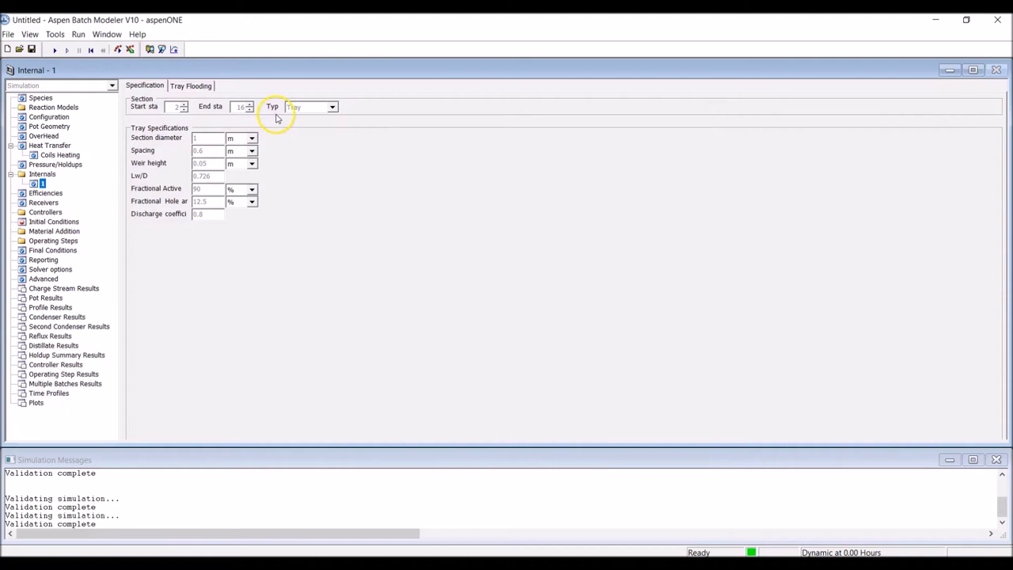
left_click(196, 138)
type("7.5")
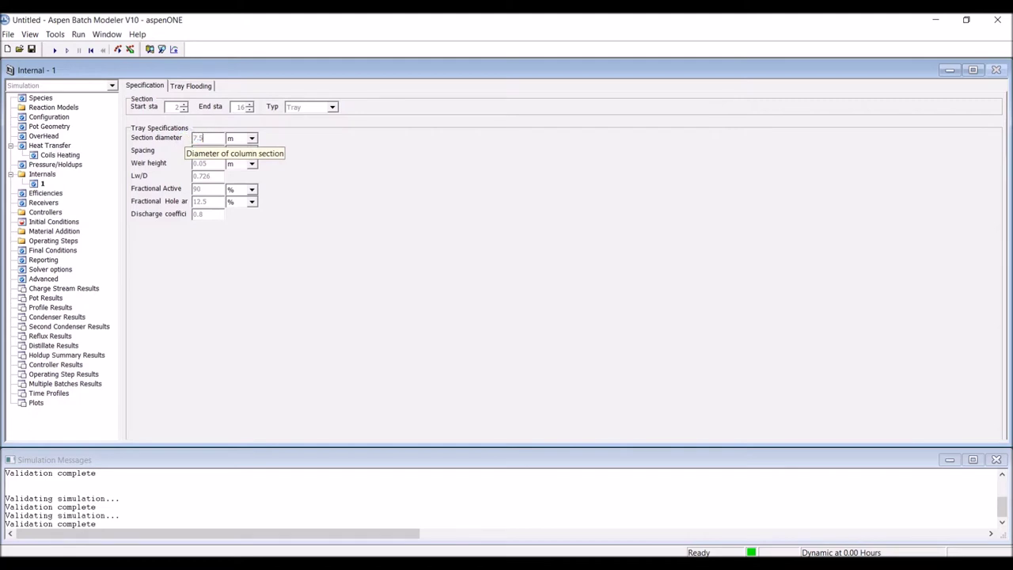
left_click(252, 138)
left_click(248, 150)
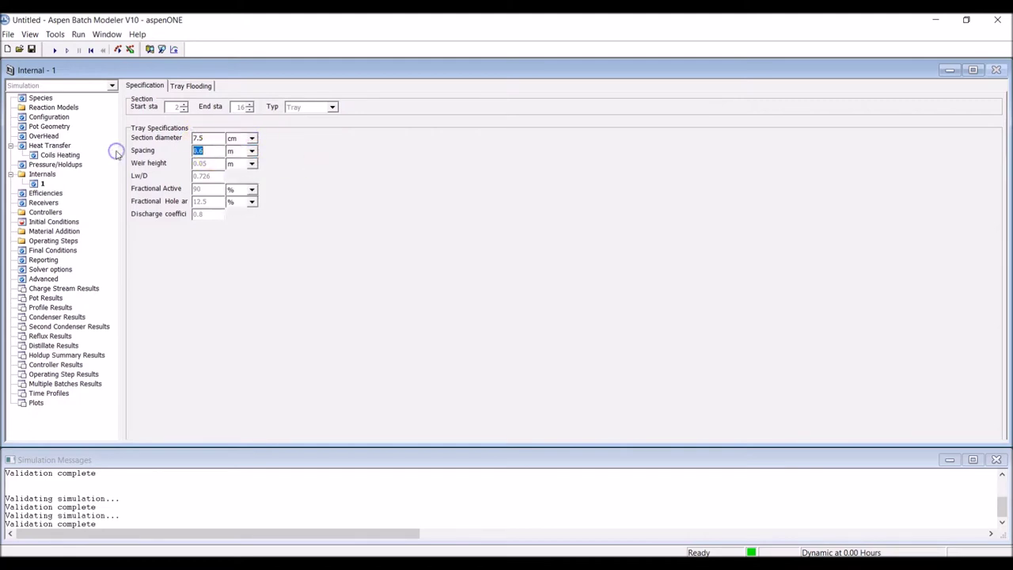
left_click(136, 162)
left_click(251, 151)
left_click(242, 149)
type("1.6")
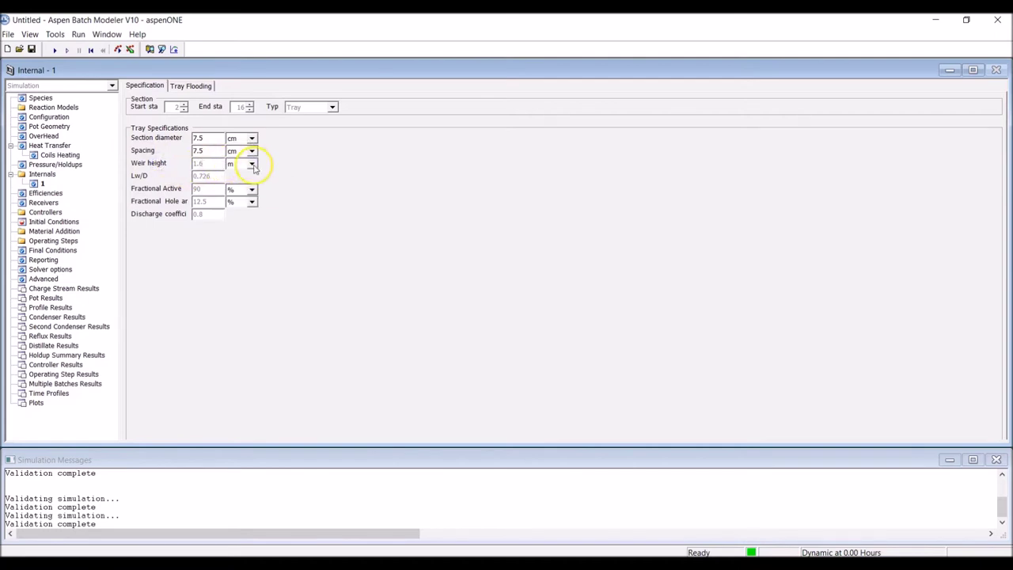
left_click(252, 164)
left_click(229, 173)
Step: Set Lw/D to 0.21, fractional active area to 95 and hole area to 5
left_click(212, 176)
type("0.3")
key("Tab")
type("95")
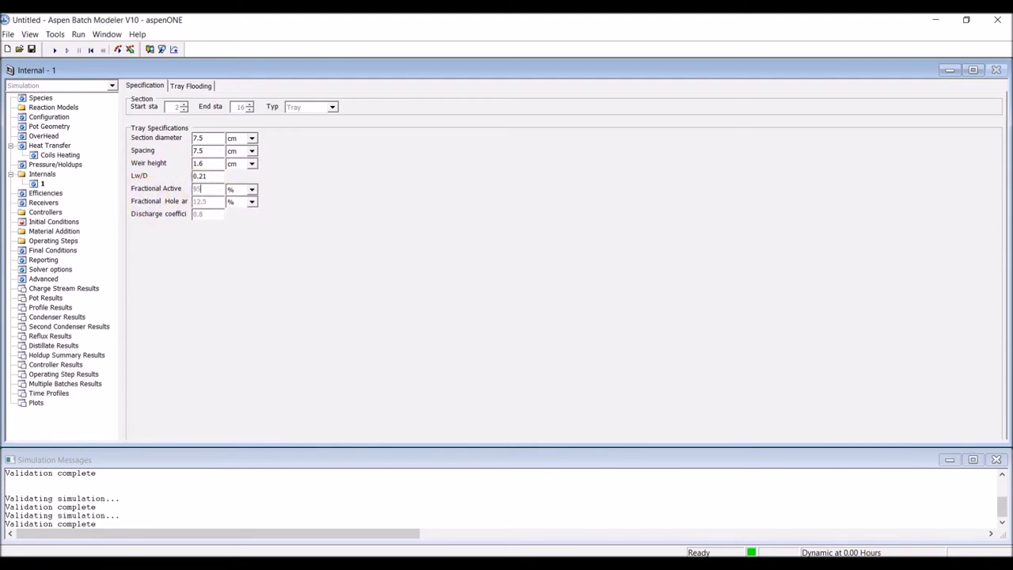
left_click(208, 201)
type("5")
Step: Set the initial charge to 11.5 kg on a mass-fraction basis: ETHANOL 0.2, WATER 0.8
left_click(35, 222)
left_click(163, 86)
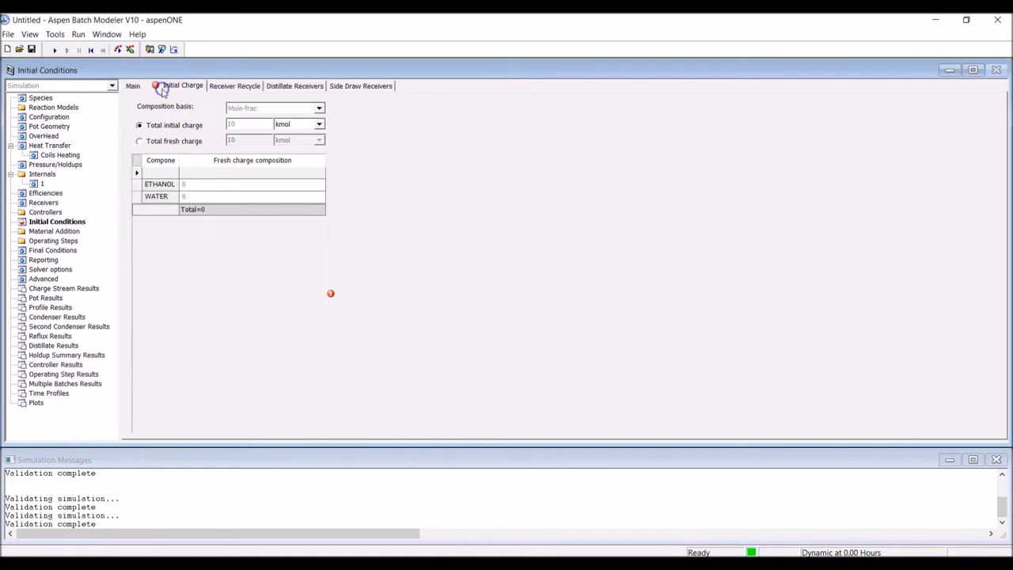
left_click(321, 109)
left_click(309, 120)
type("11")
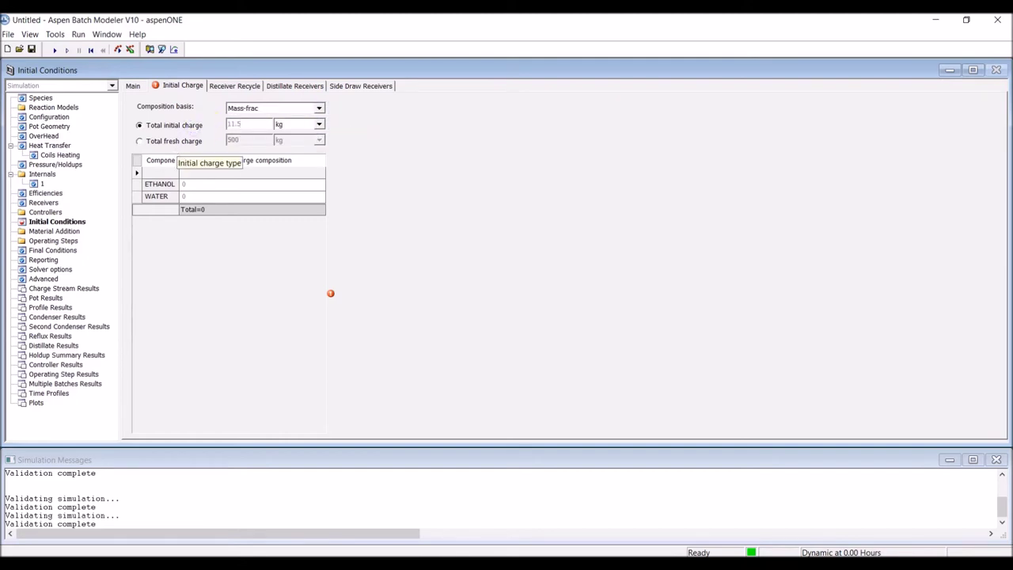
type(".5")
left_click(191, 183)
type("0.2")
left_click(190, 196)
type("0.8")
key("Return")
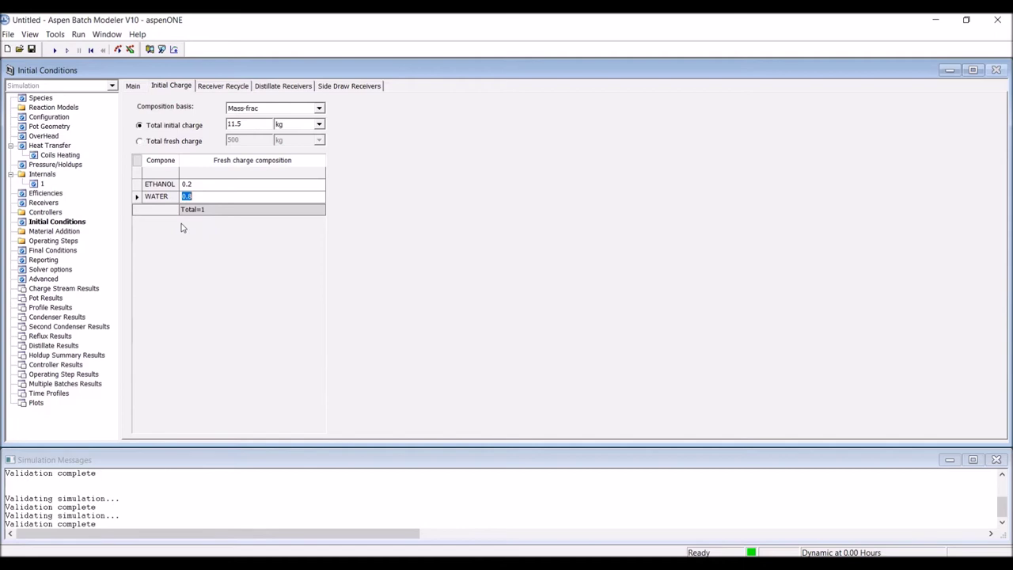
Step: Create a new operating step named TotalReflux
left_click(56, 240)
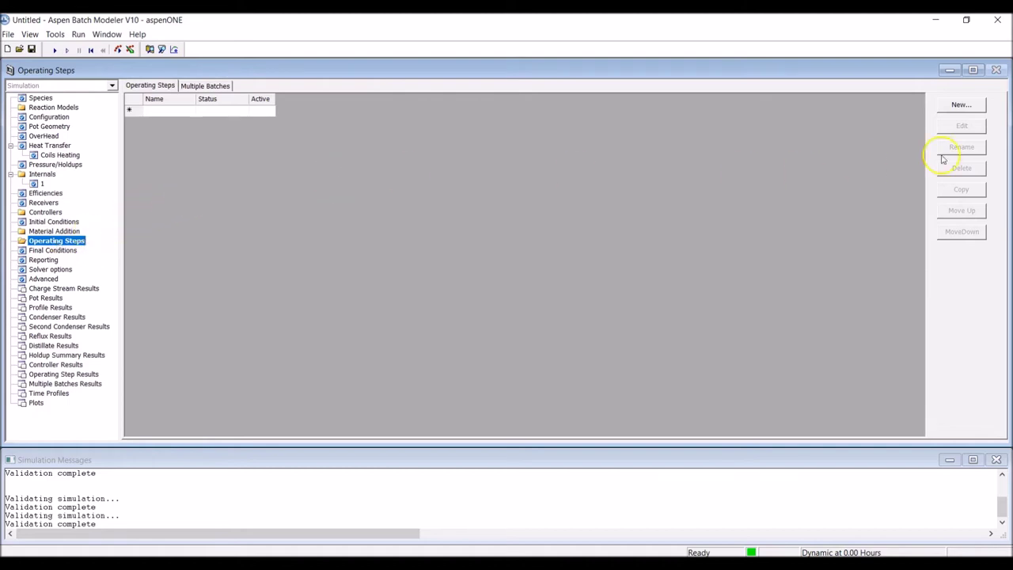
left_click(960, 105)
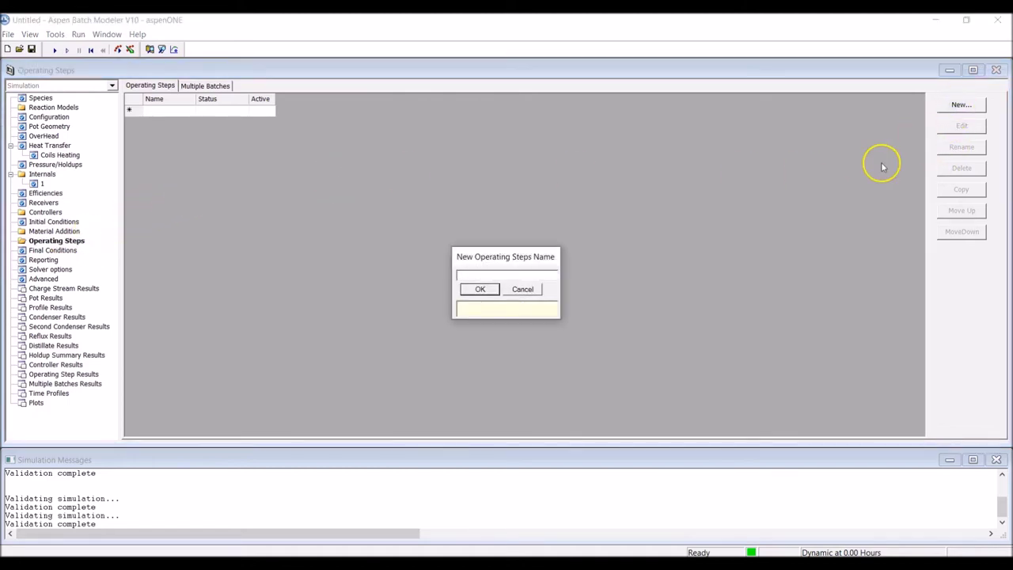
type("TotalReflux")
key("Return")
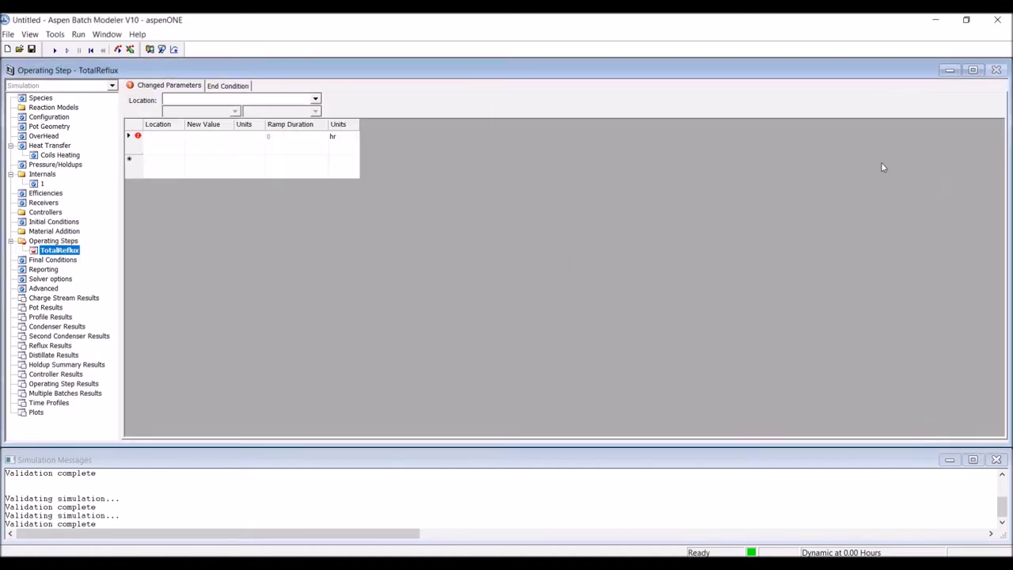
Step: Have the step change the reflux splitter's reflux ratio to 1e6
left_click(316, 98)
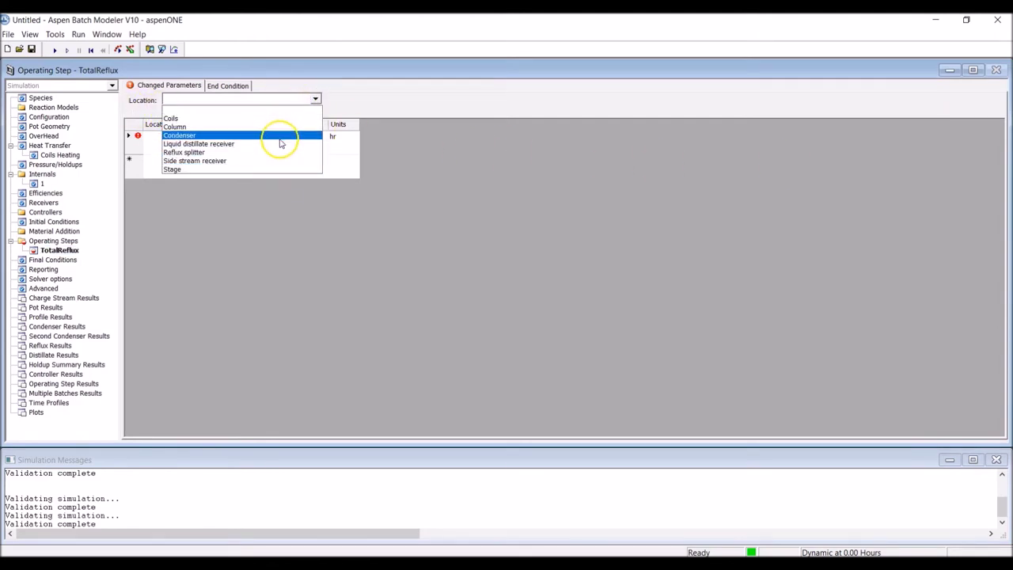
left_click(276, 152)
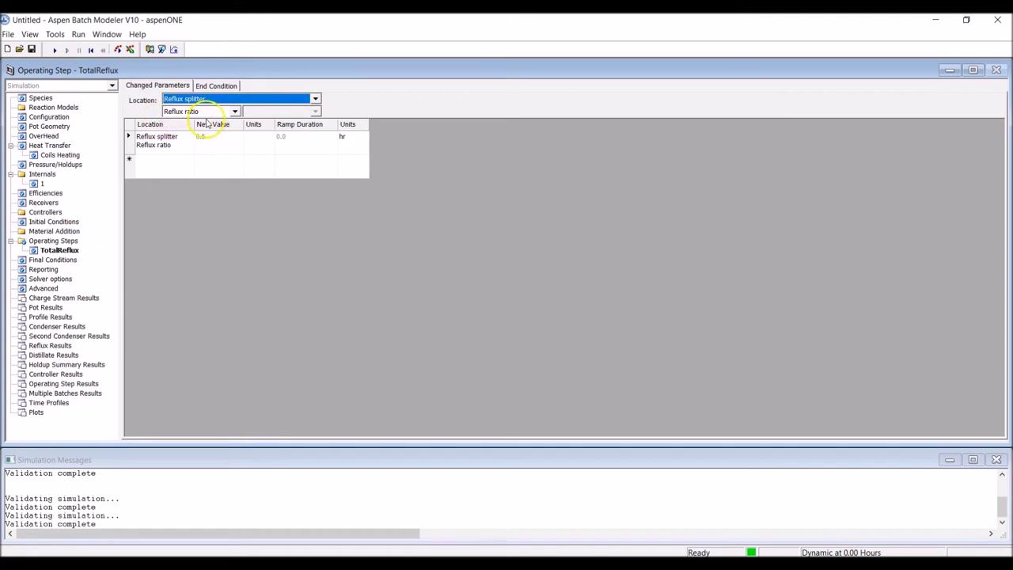
left_click(205, 140)
type("1e6")
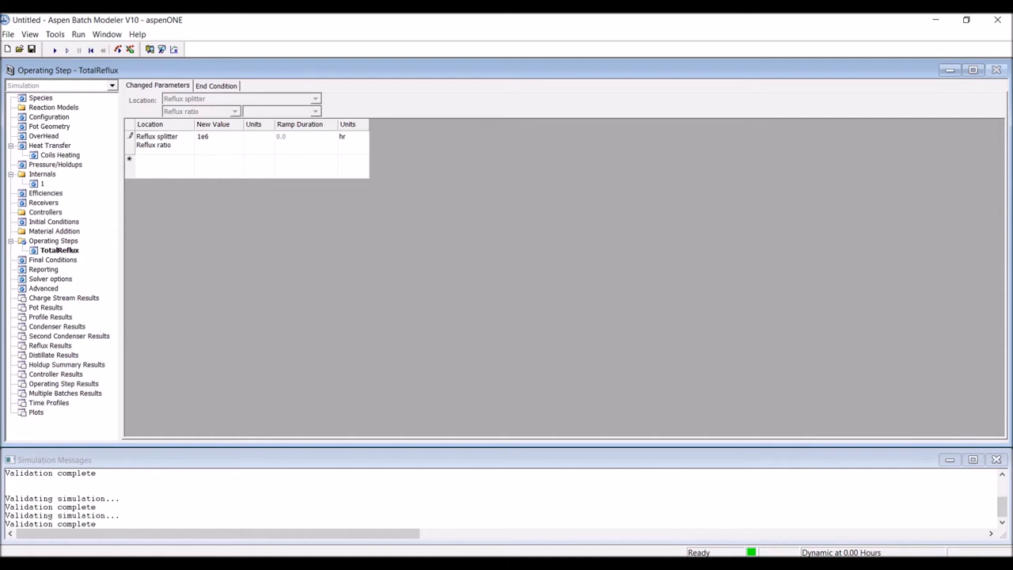
Step: Commit the TotalReflux step's reflux ratio of 1e6
left_click(285, 146)
left_click(344, 139)
left_click(290, 145)
left_click(281, 137)
Step: End the TotalReflux step after a duration of 1 hr
left_click(217, 85)
double_click(214, 116)
type("1")
left_click(300, 123)
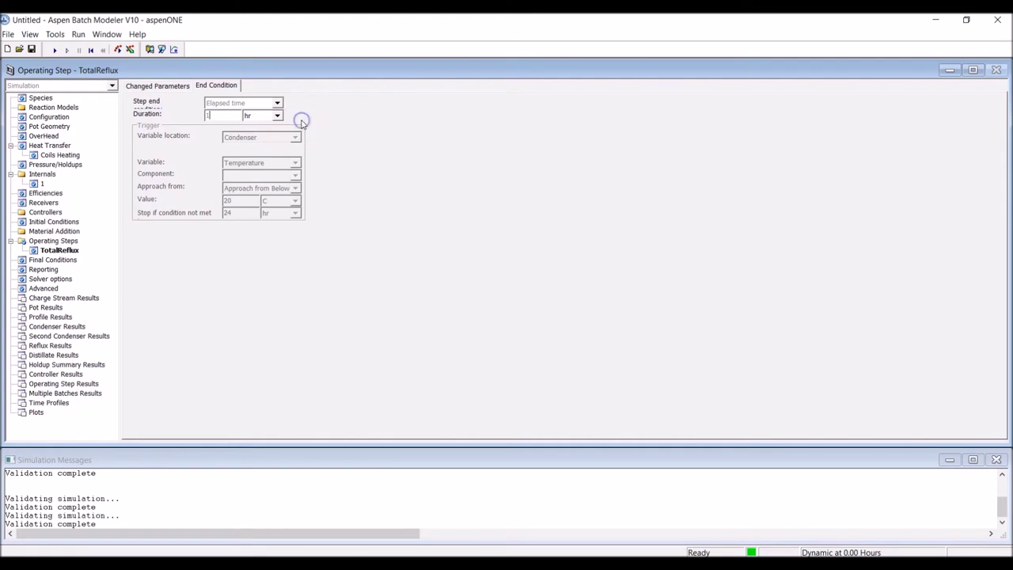
Step: Run the batch simulation to 1.00 hours and dismiss the run complete notice
left_click(84, 51)
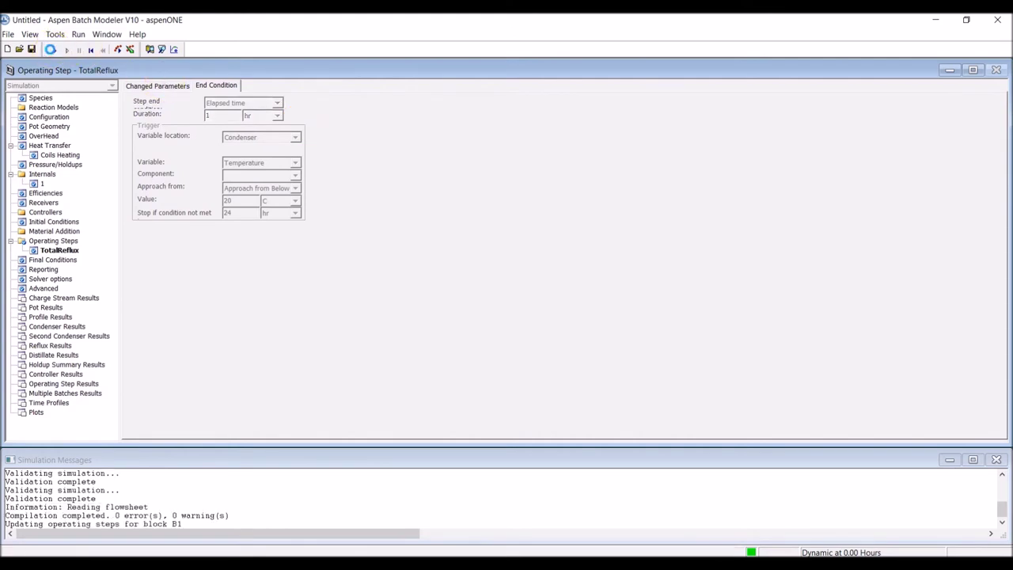
left_click(191, 486)
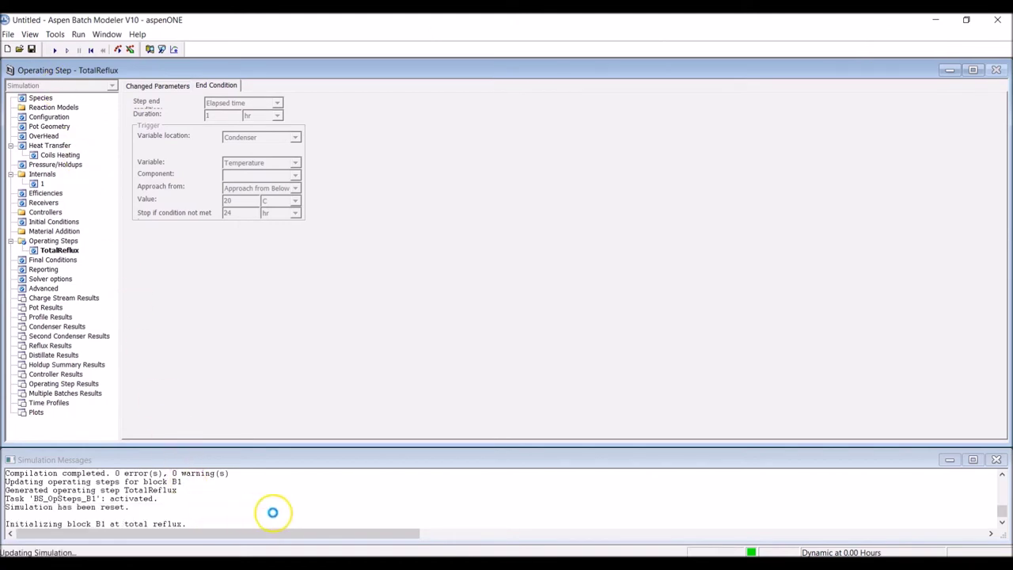
key("F5")
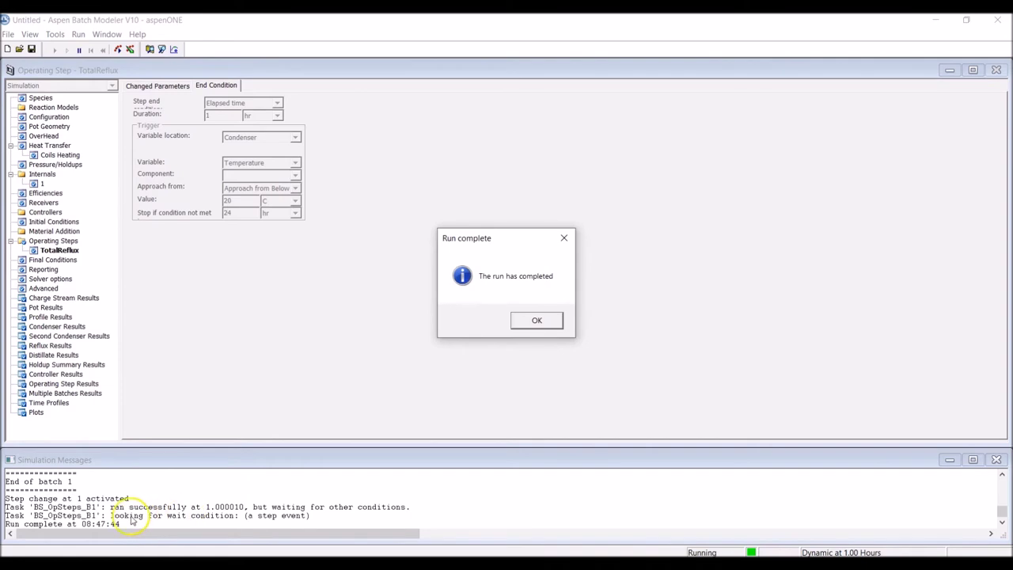
left_click(532, 318)
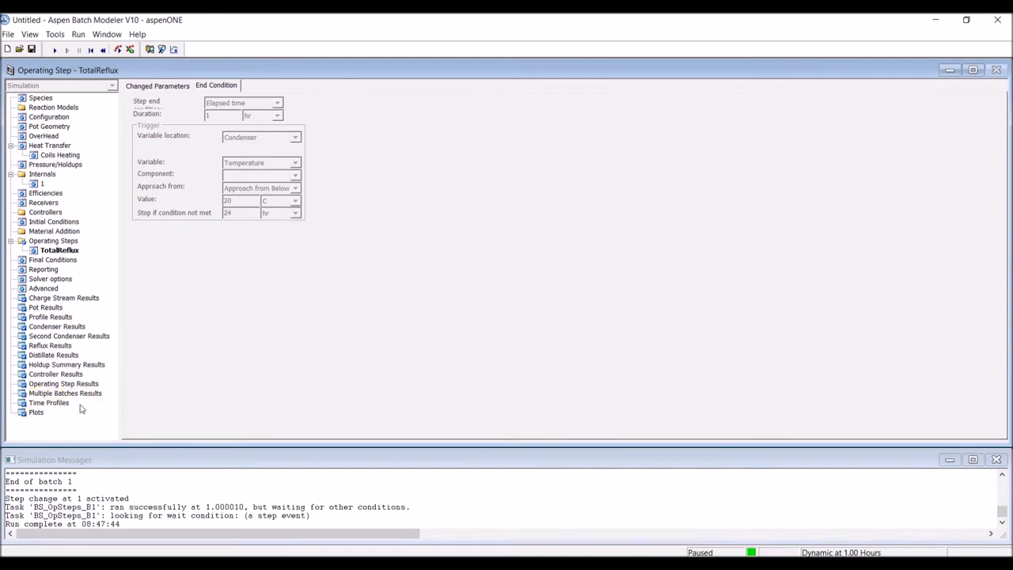
Step: Display Profile Results liquid ethanol and water compositions by stage on a Mass basis
left_click(68, 317)
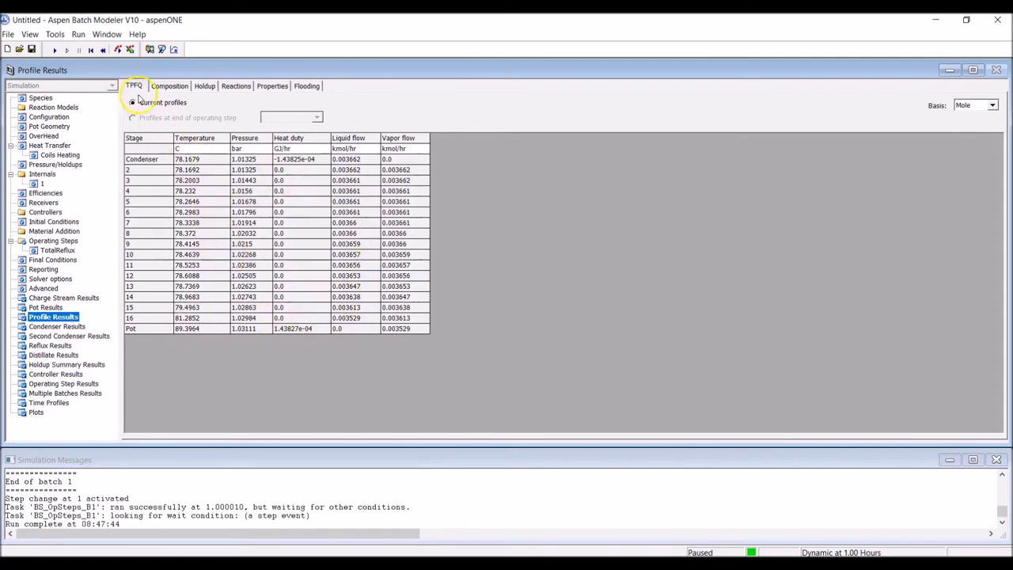
left_click(176, 87)
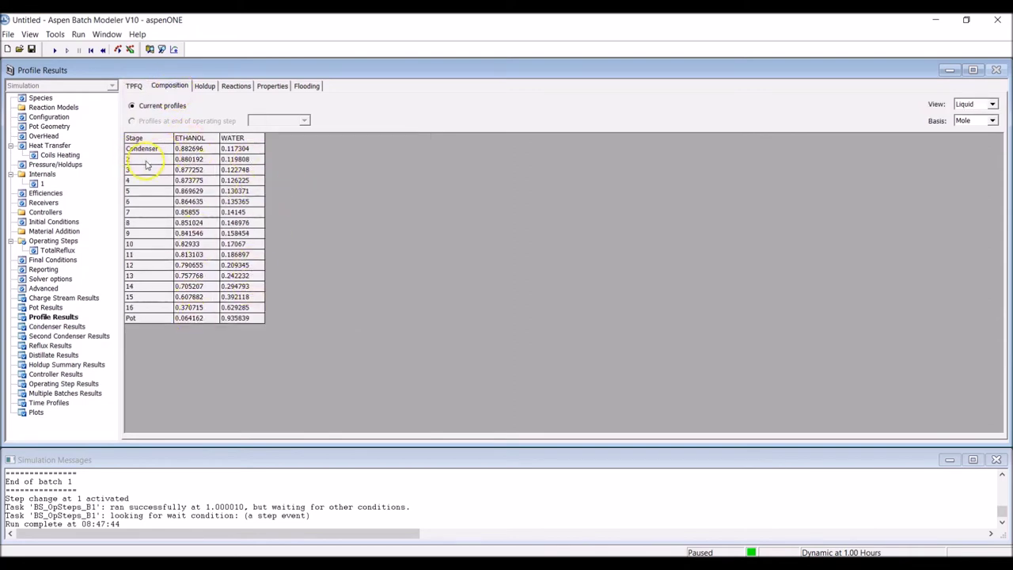
left_click(991, 122)
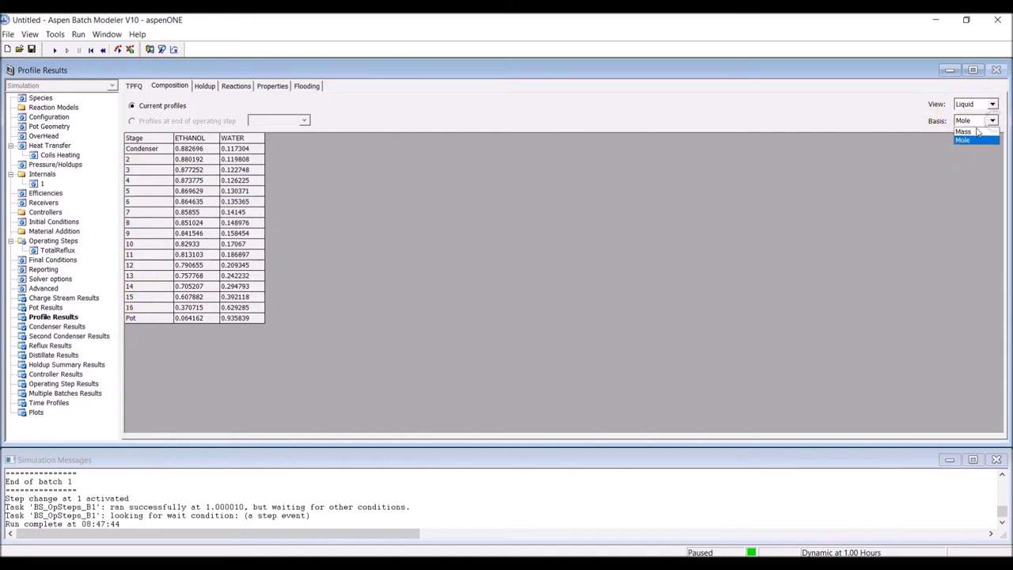
left_click(976, 132)
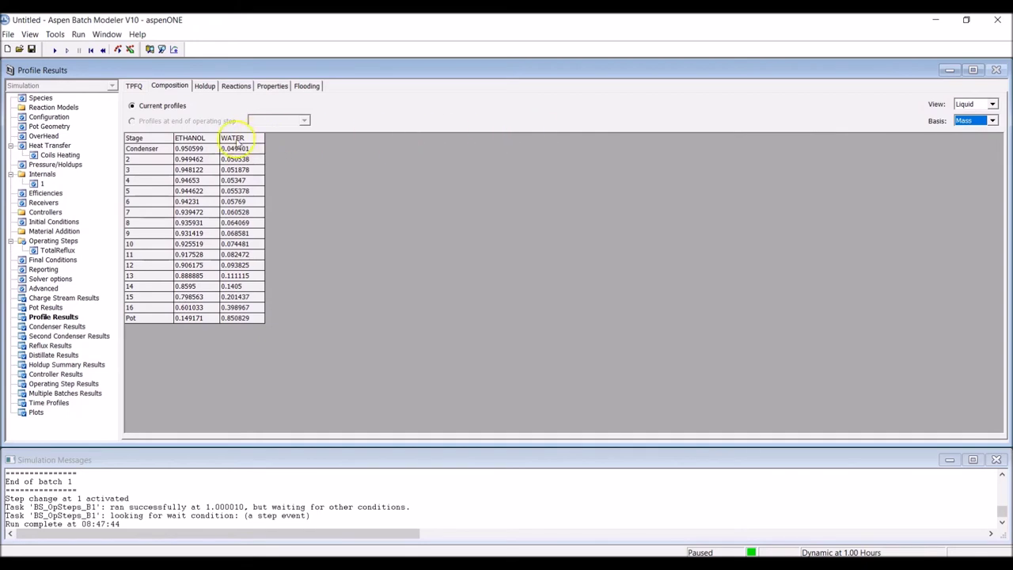